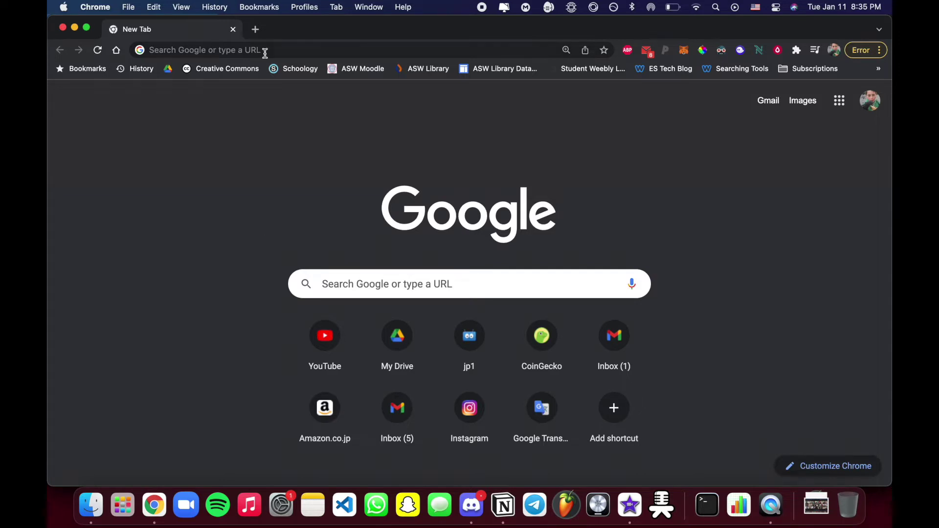
Load opensea.io in one tab and testnets.opensea.io in a second, then return to the first tab.
text(opensea.io)
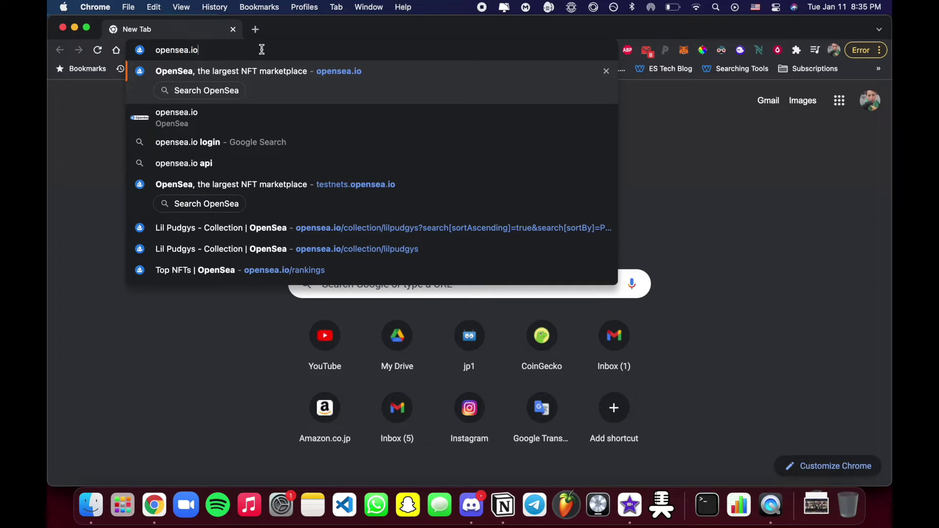
key(Return)
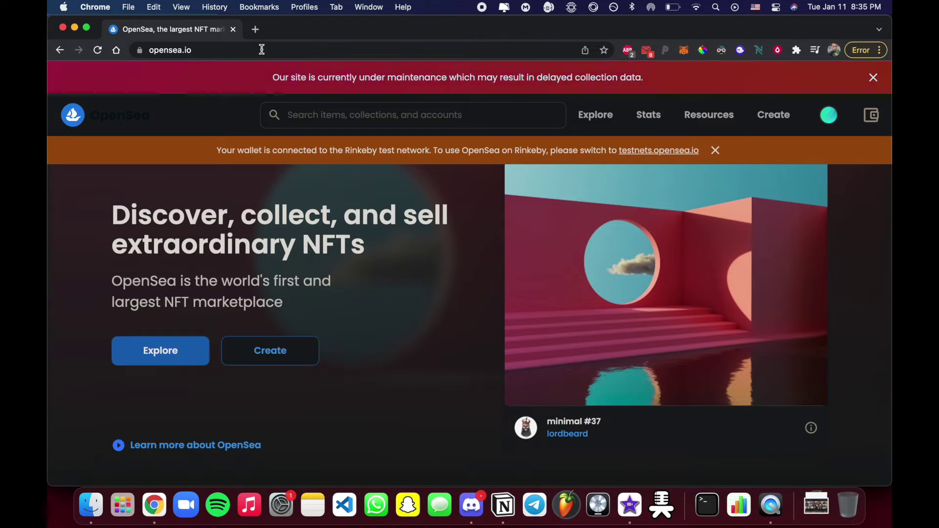
key(super+t)
text(tests)
key(BackSpace)
text(nets.)
key(Return)
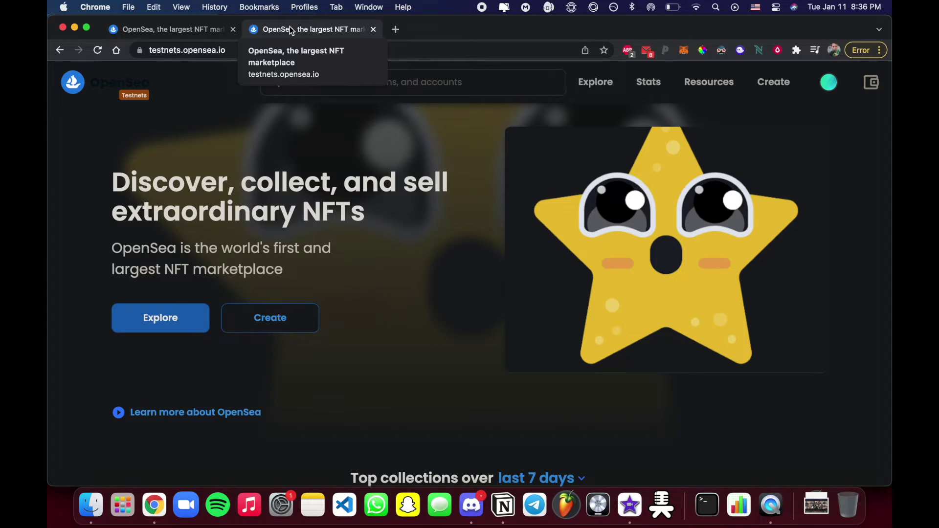
click(188, 31)
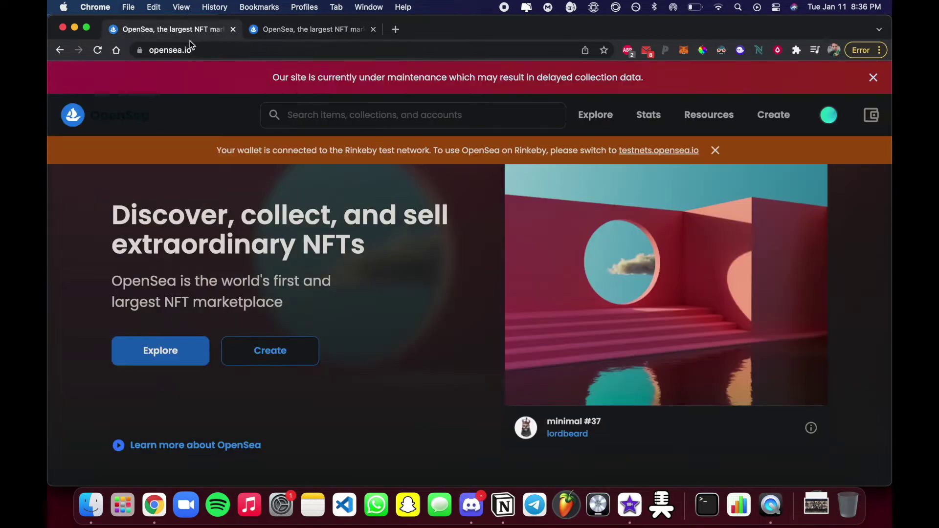
Log the connected wallet out of the testnets site from the avatar menu, then choose Profile.
click(275, 31)
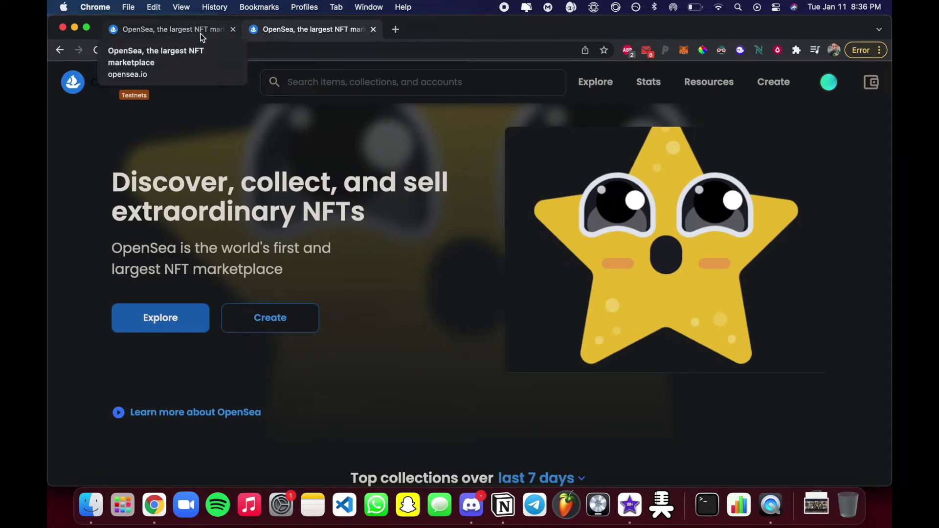
mouse_move(138, 98)
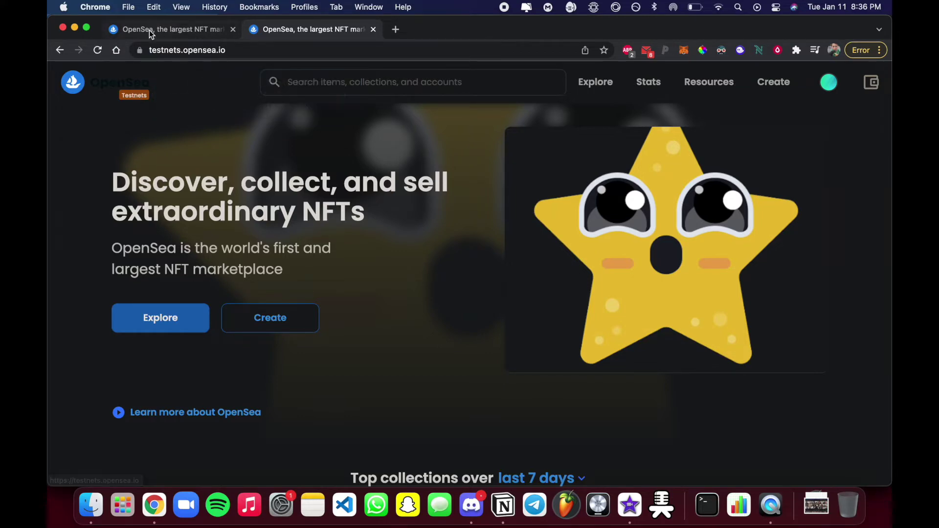
click(165, 30)
click(282, 33)
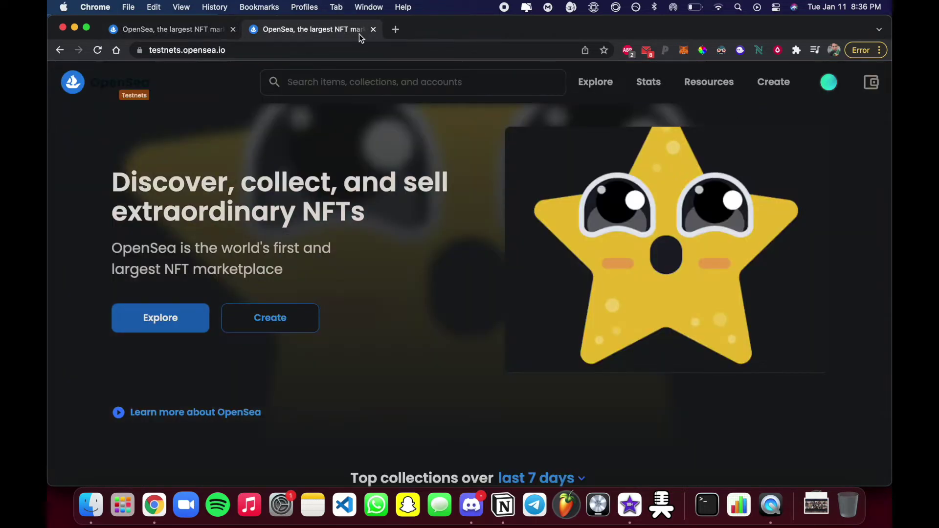
mouse_move(829, 82)
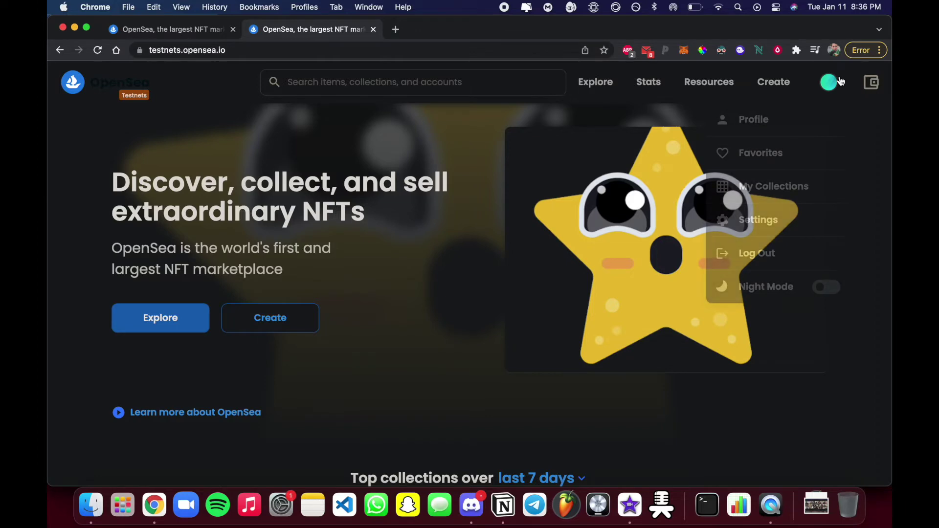
click(766, 256)
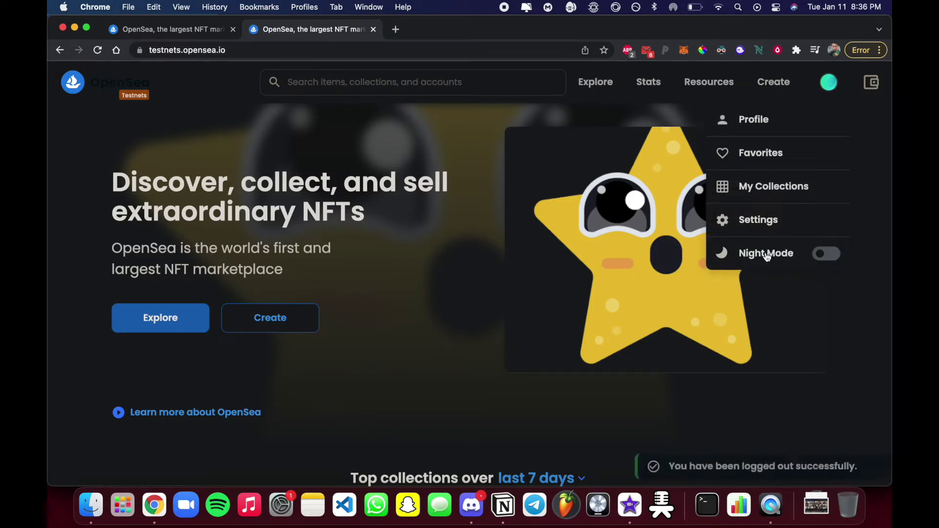
mouse_move(828, 91)
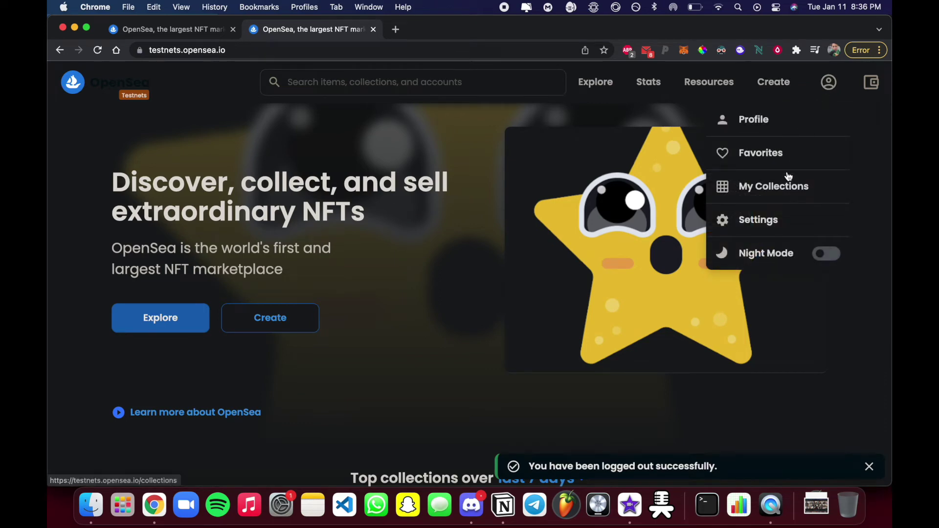
click(765, 129)
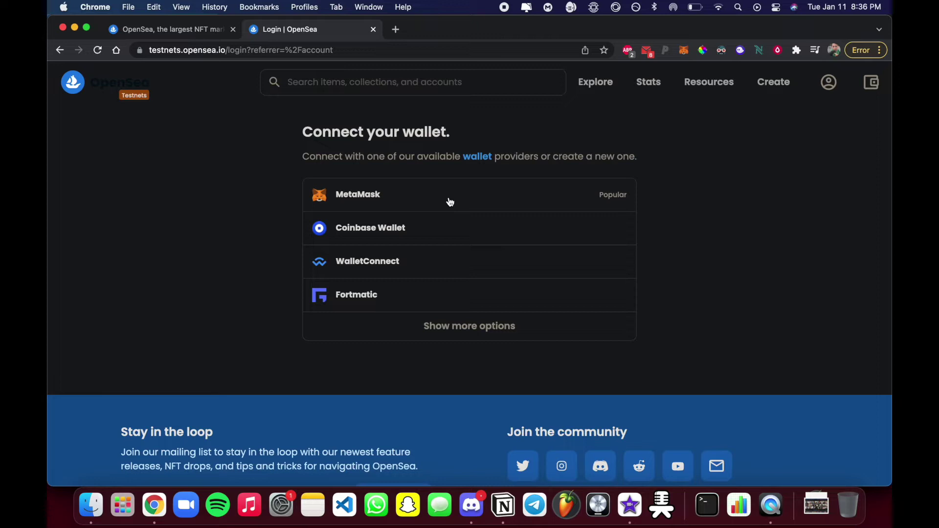
Show more wallet options on the Connect your wallet page and pick MetaMask.
click(425, 325)
scroll(426, 325, down, 5)
scroll(427, 326, down, 3)
scroll(427, 325, up, 4)
scroll(427, 326, up, 2)
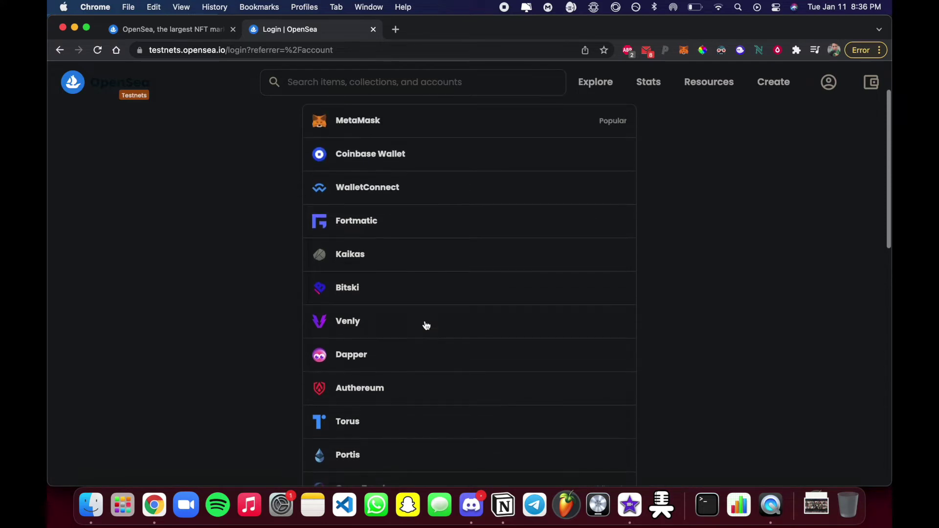
scroll(427, 326, up, 2)
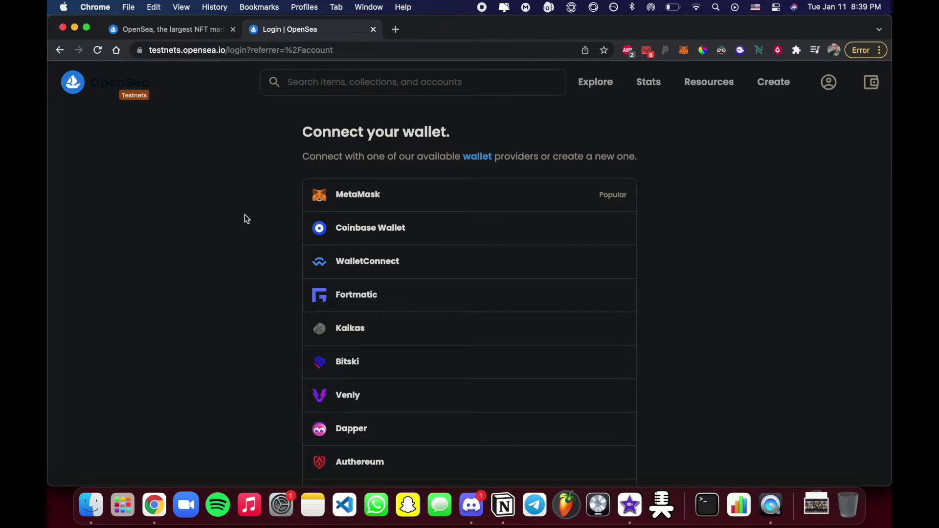
click(386, 194)
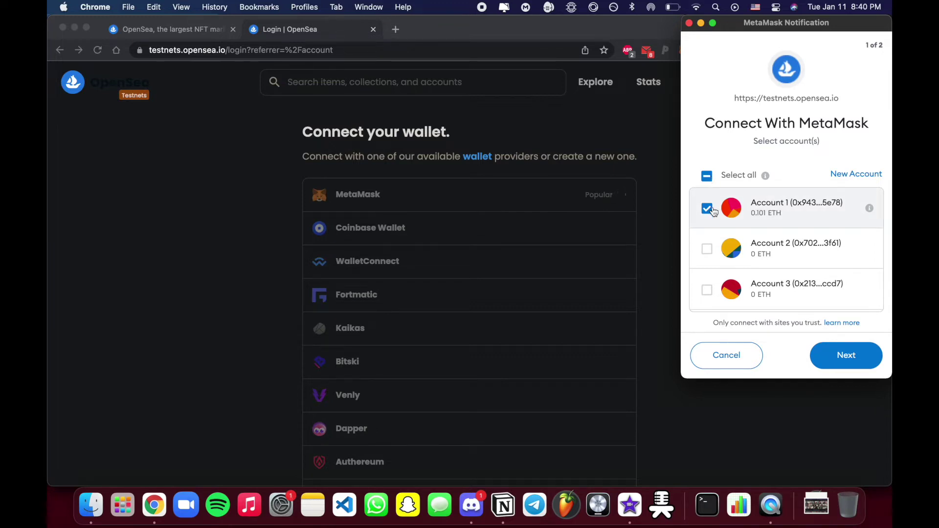
Approve connecting MetaMask Account 1 to the OpenSea testnets site.
scroll(750, 217, down, 1)
click(841, 361)
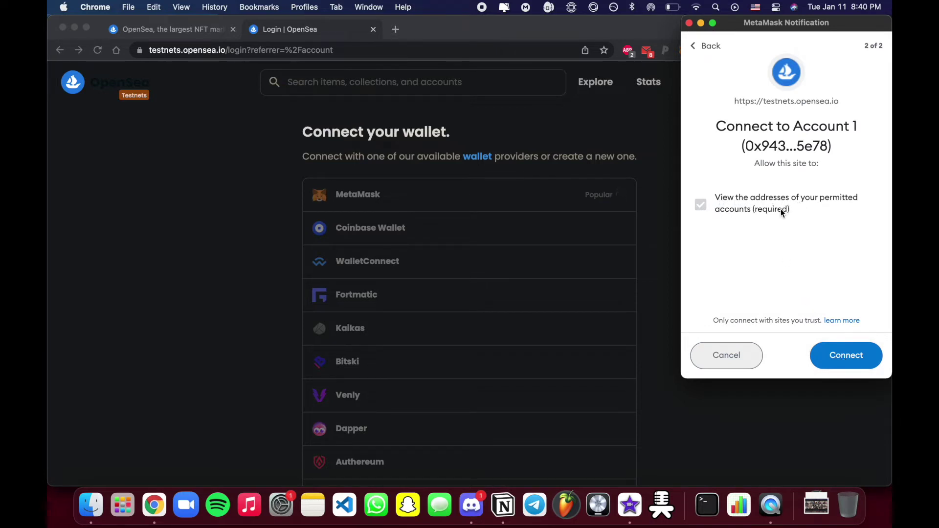
click(840, 353)
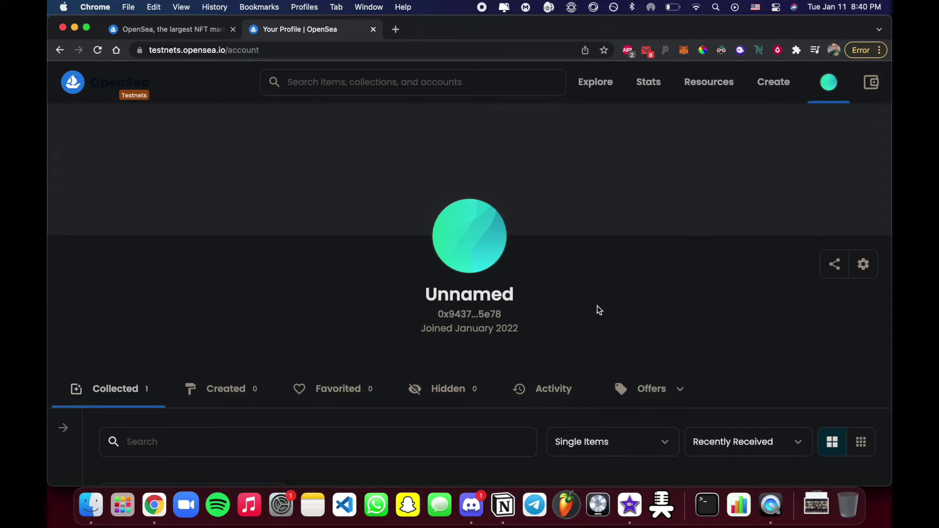
Scroll the profile to check the Test Sundae NFT and return to the testnets homepage.
scroll(578, 313, down, 2)
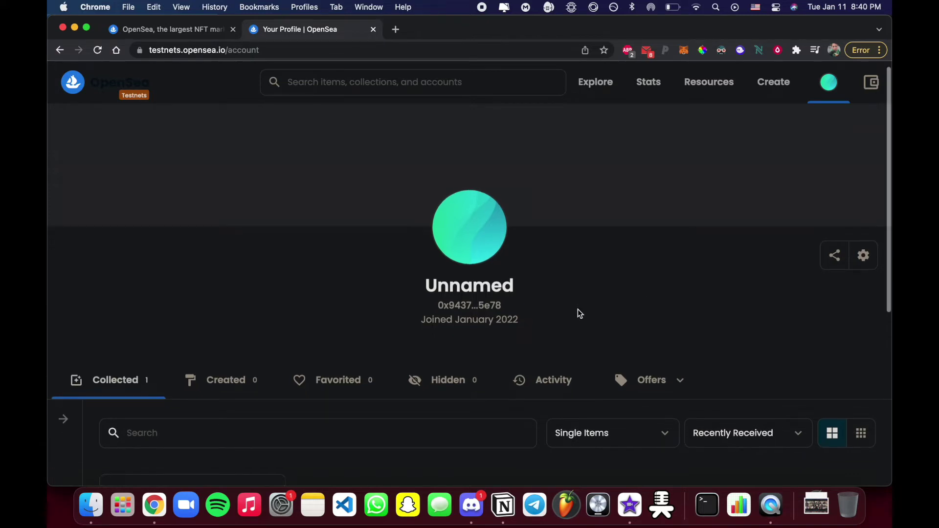
scroll(579, 314, down, 5)
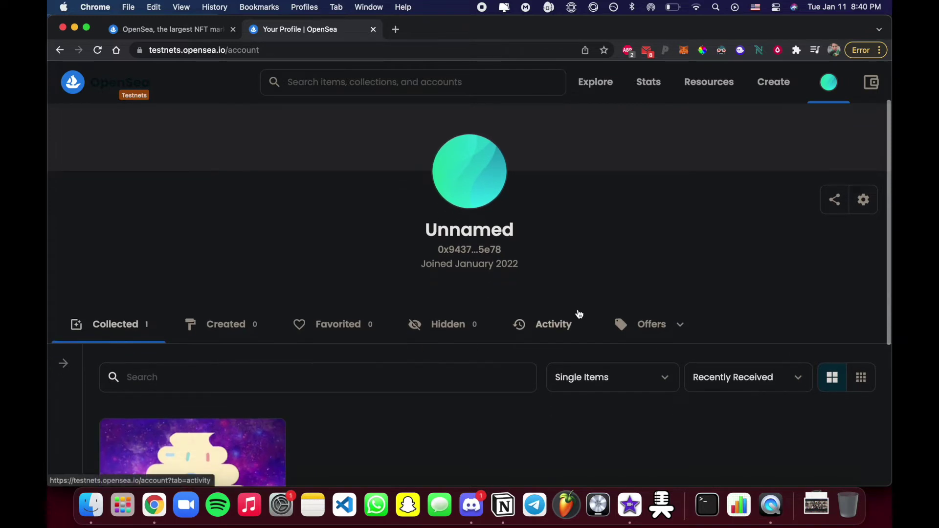
scroll(198, 339, down, 3)
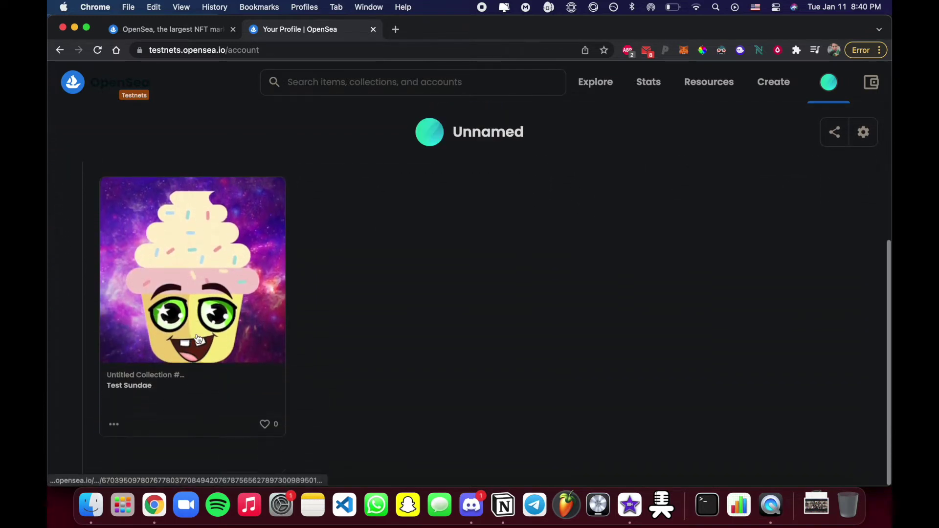
scroll(325, 327, up, 10)
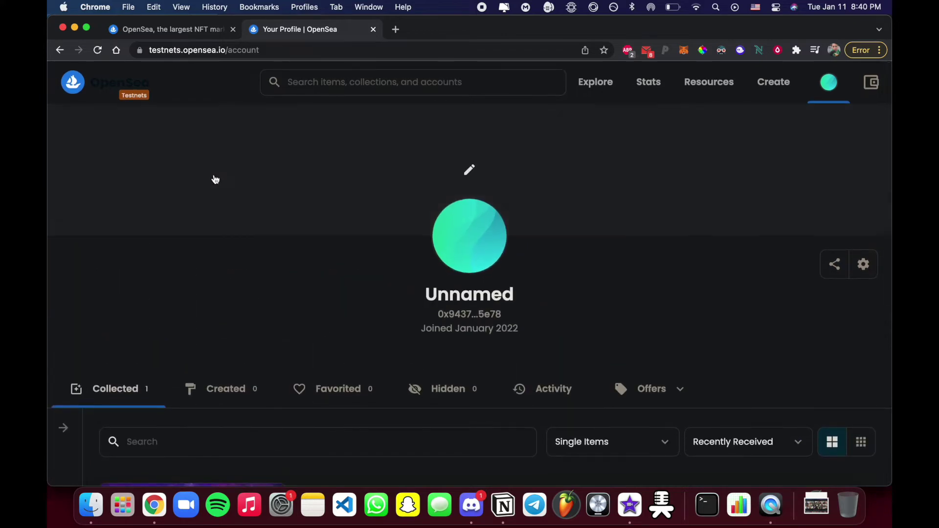
click(73, 91)
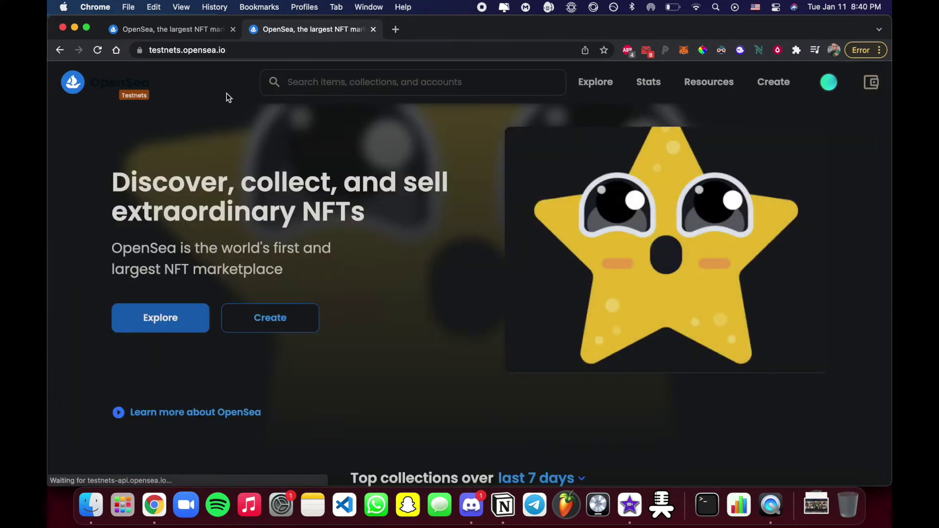
View My Collections, showing Untitled Collection #5099205, then return to the homepage.
mouse_move(827, 78)
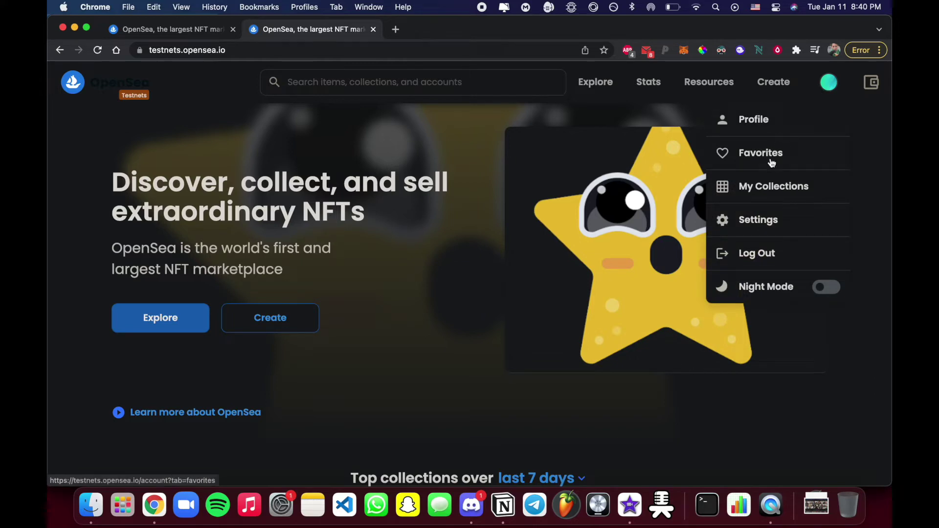
click(764, 190)
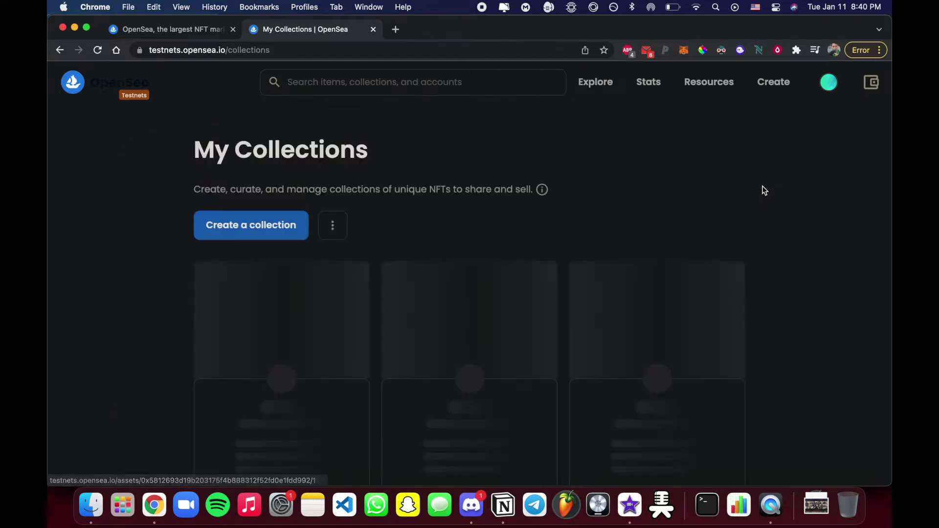
scroll(384, 304, down, 4)
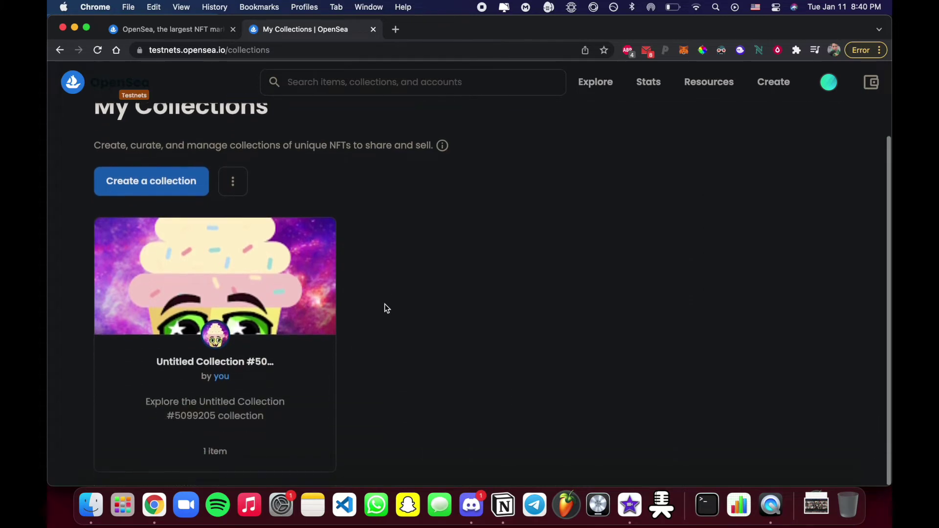
scroll(125, 139, up, 4)
click(73, 89)
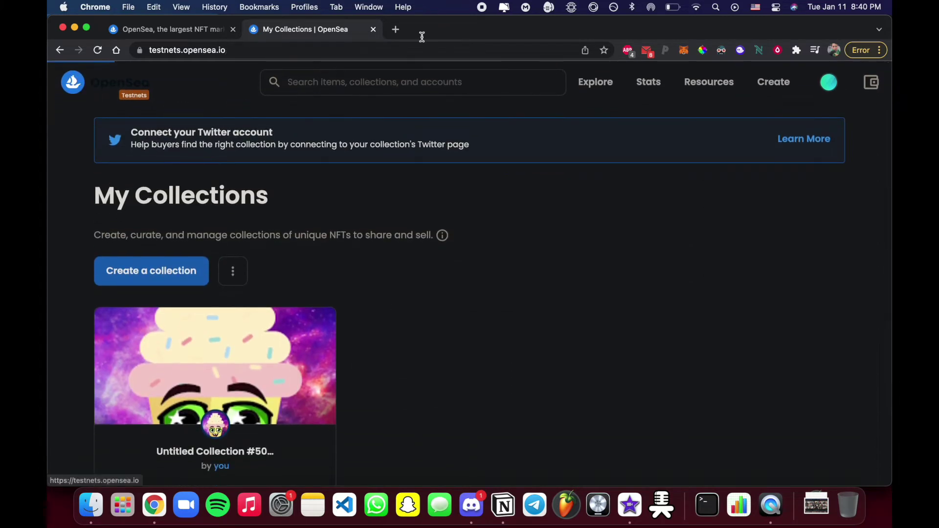
mouse_move(829, 82)
click(790, 127)
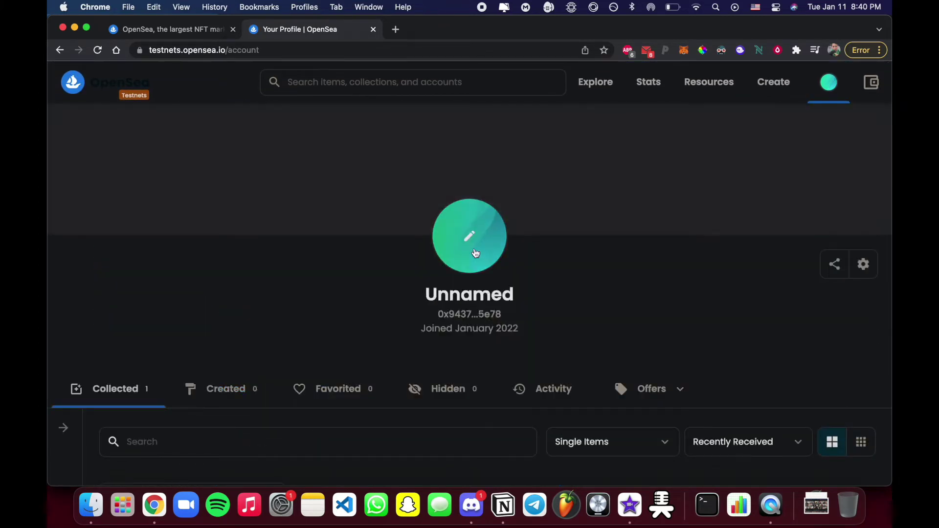
scroll(474, 248, down, 3)
scroll(475, 249, down, 1)
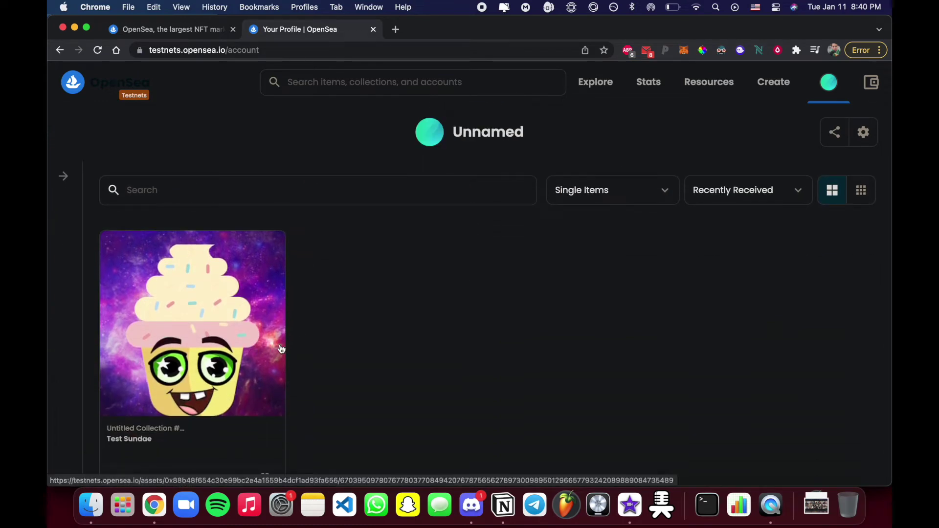
scroll(281, 349, down, 1)
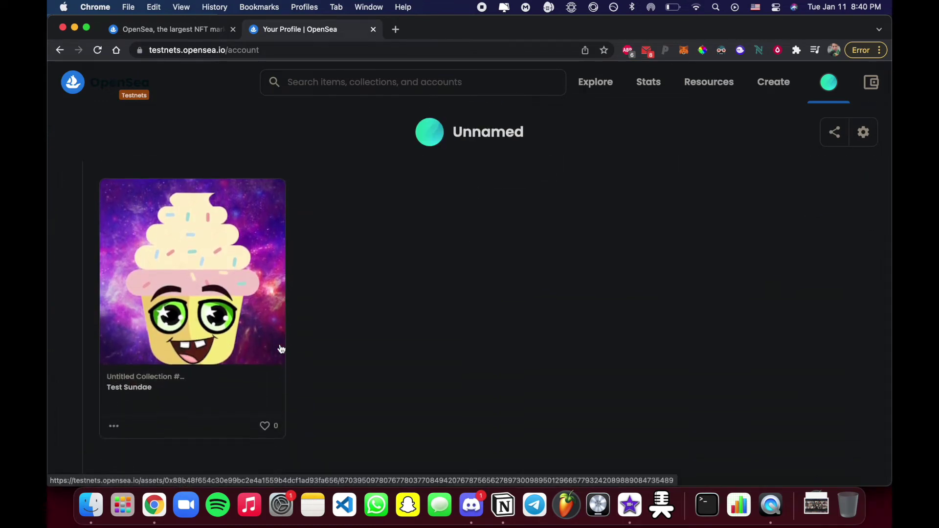
scroll(520, 259, up, 1)
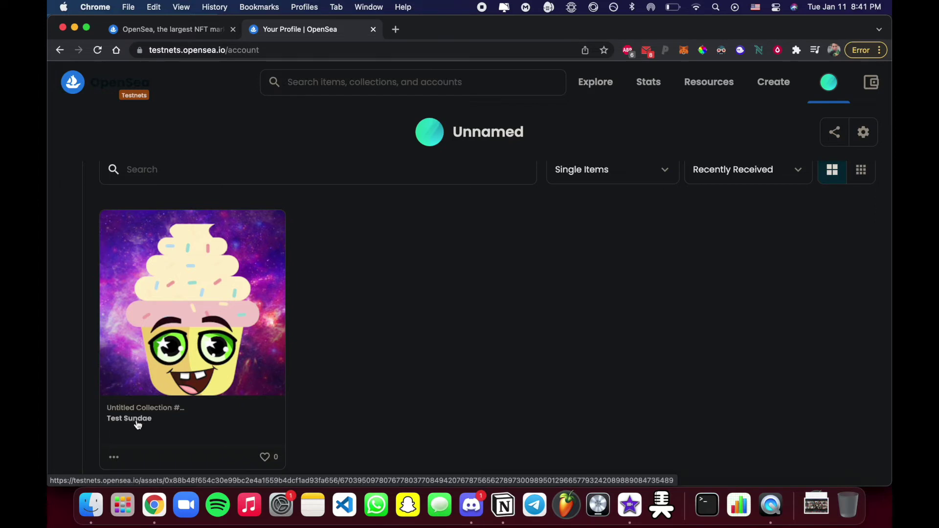
scroll(146, 411, up, 2)
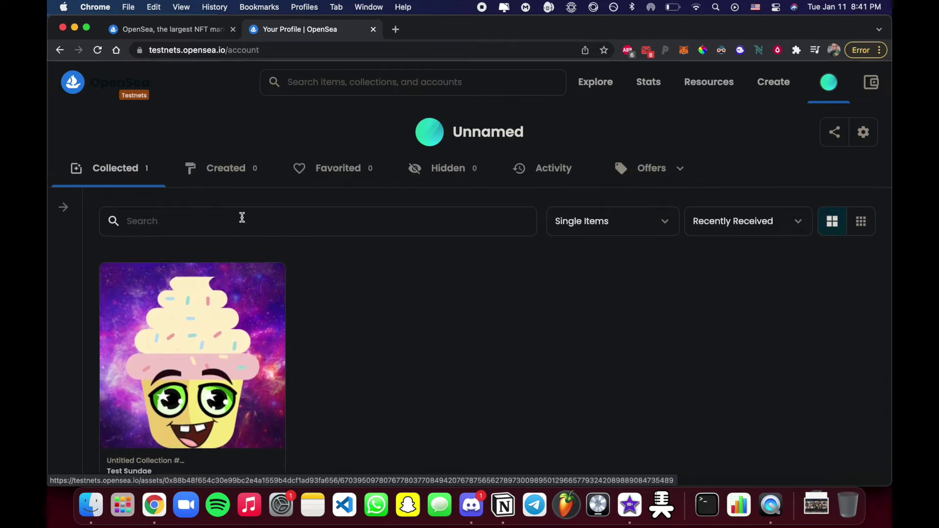
click(215, 176)
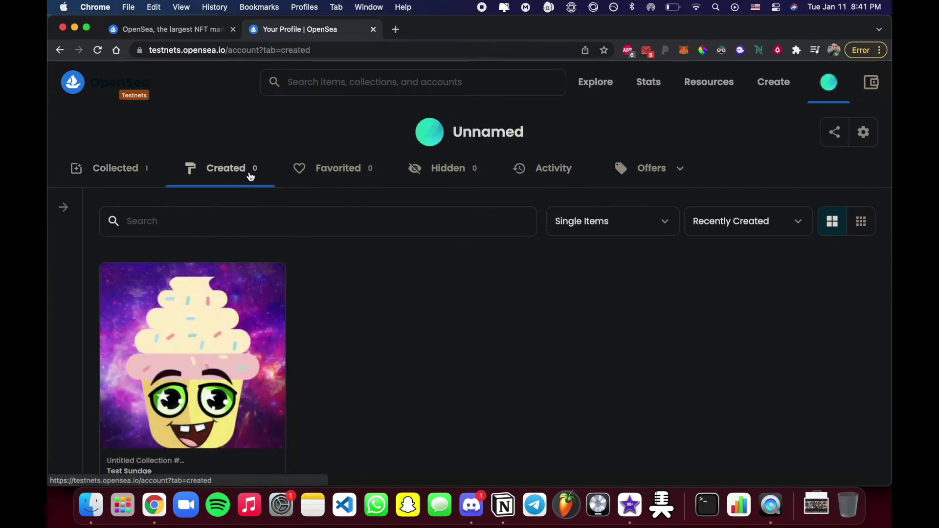
scroll(250, 173, down, 2)
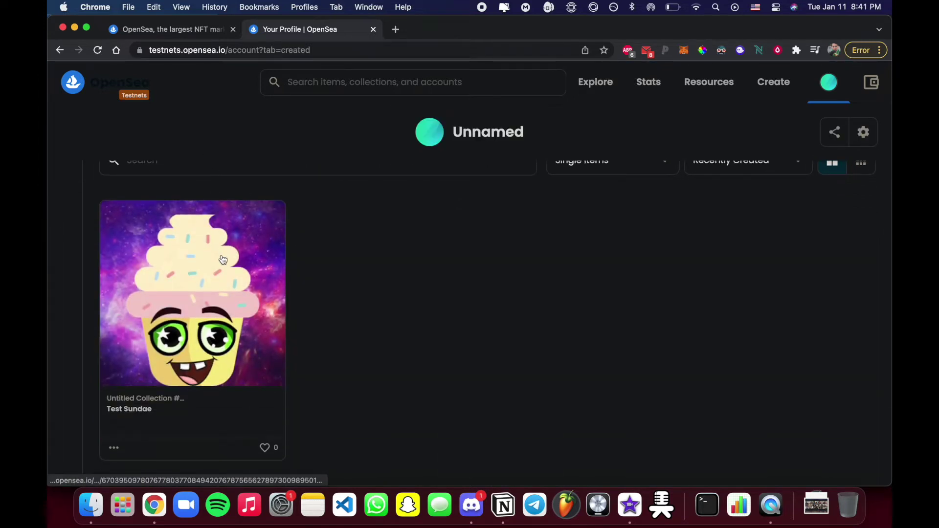
scroll(223, 260, up, 3)
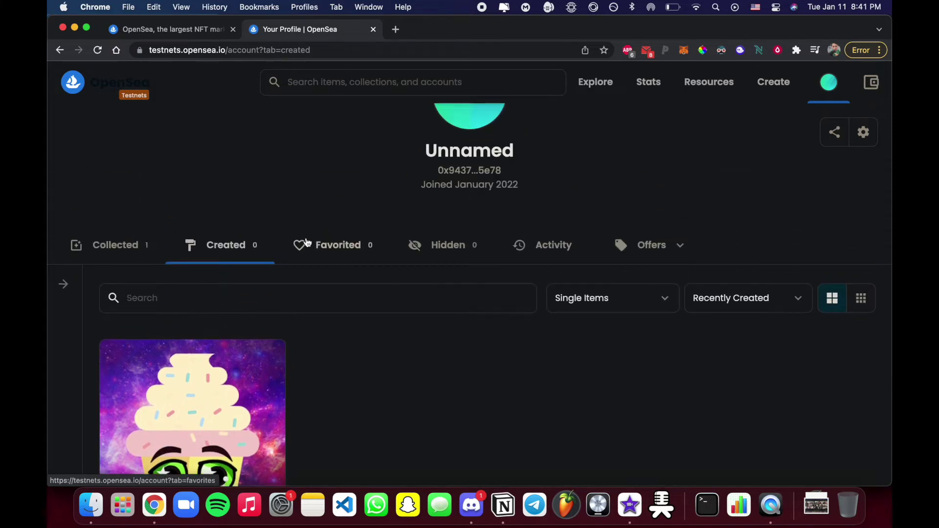
click(306, 244)
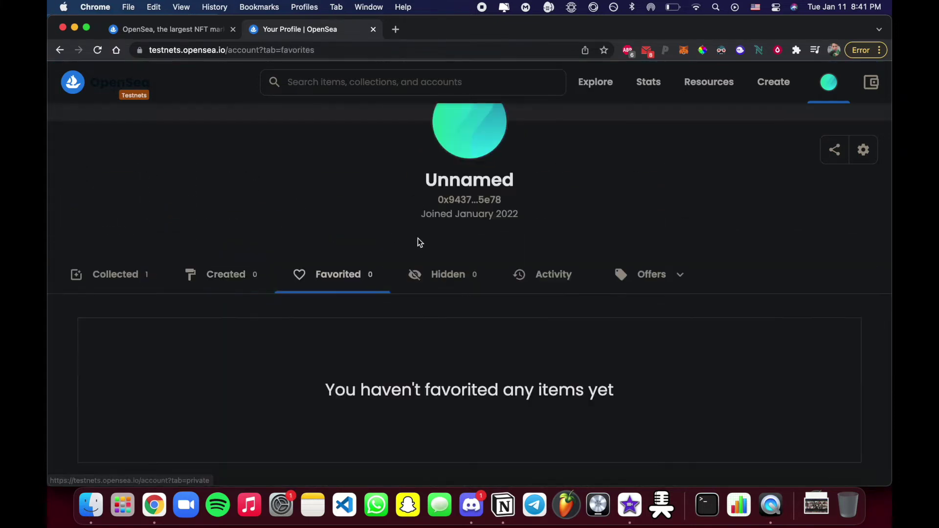
click(436, 275)
click(562, 277)
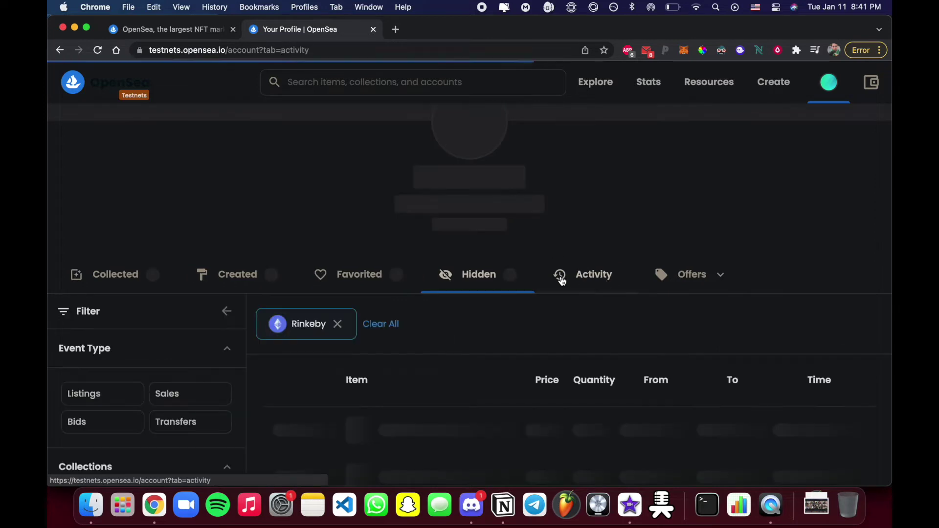
scroll(562, 280, down, 2)
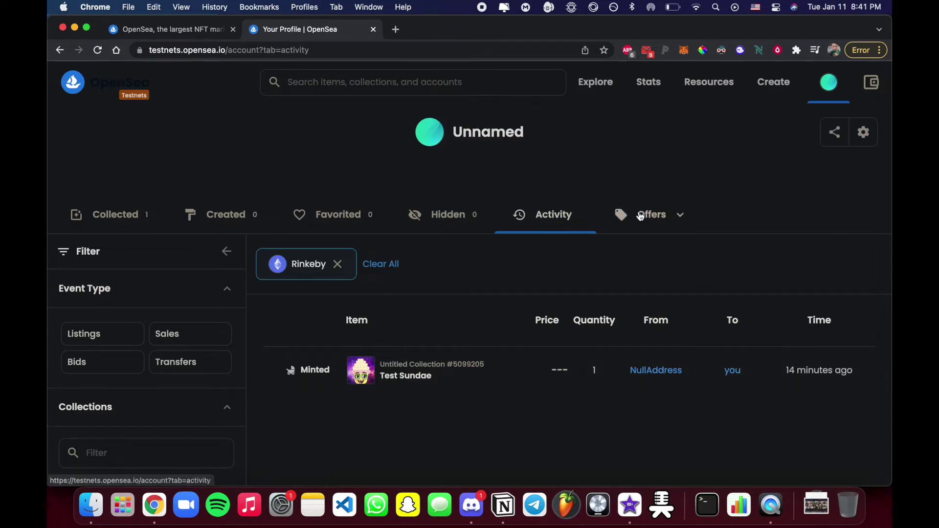
mouse_move(641, 215)
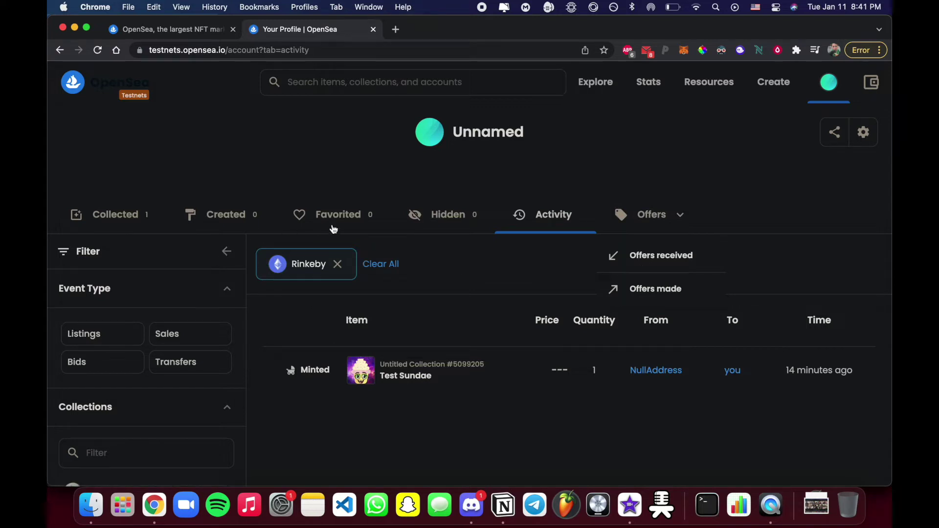
click(364, 230)
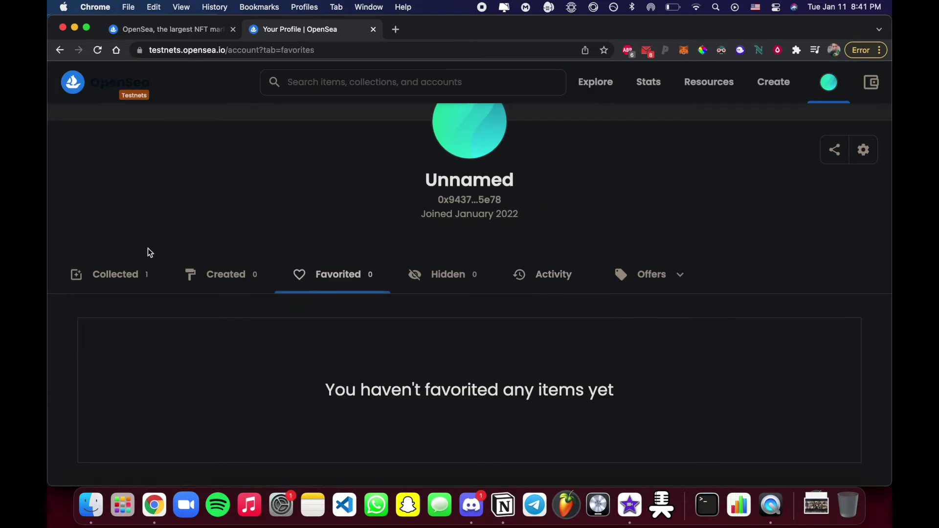
click(120, 272)
scroll(120, 272, down, 5)
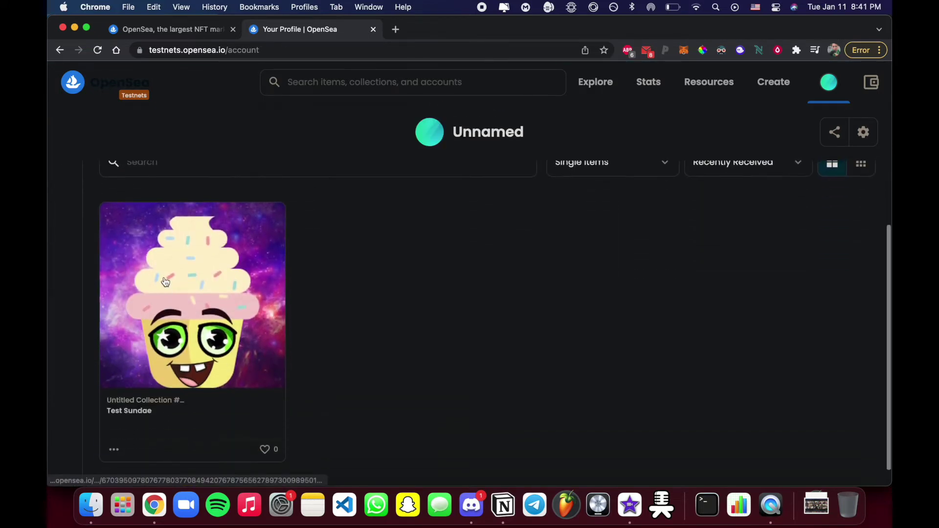
Open the Test Sundae item page and select its 1 view count.
click(172, 322)
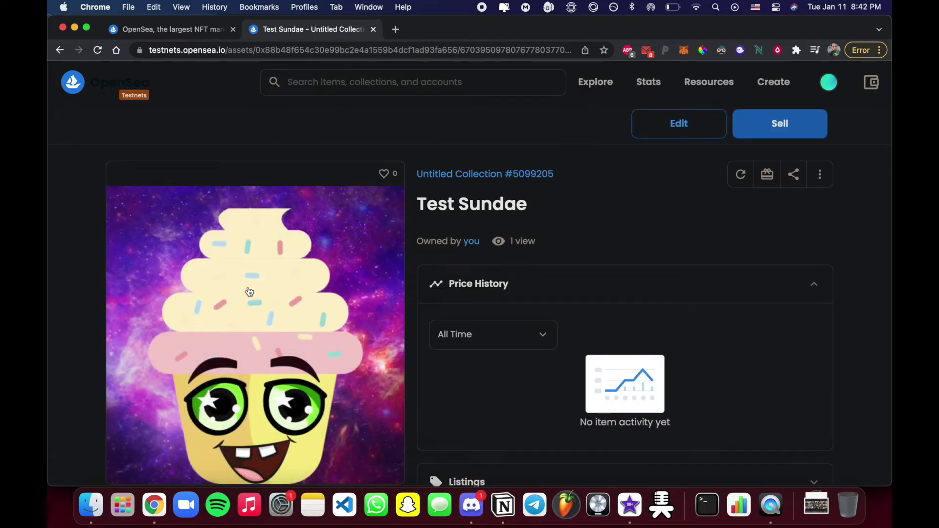
scroll(337, 299, down, 2)
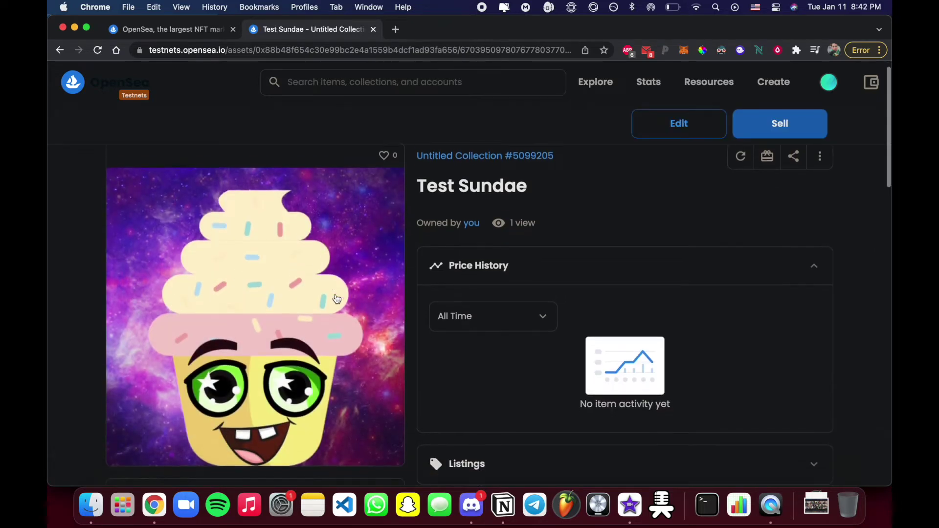
scroll(337, 299, up, 1)
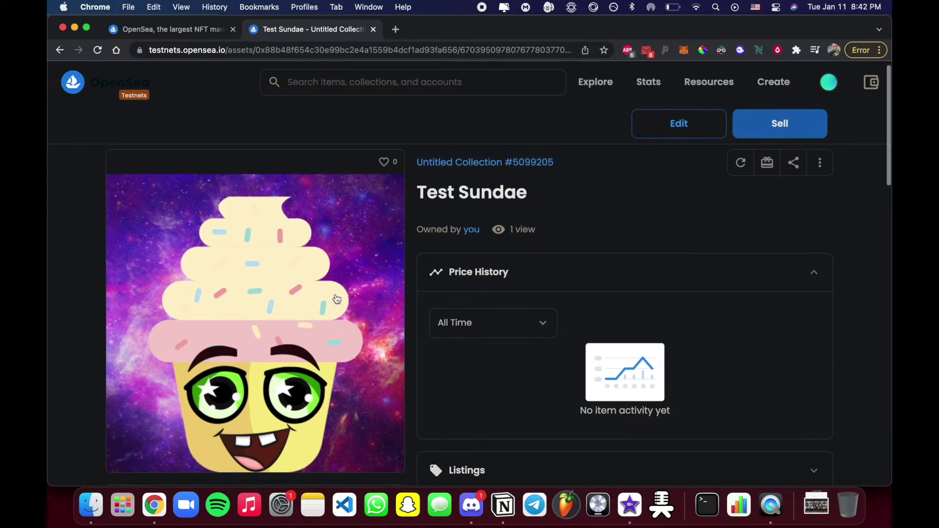
drag(510, 229, 539, 228)
Review Test Sundae's details, offers and activity, then start listing it for sale.
scroll(538, 228, down, 5)
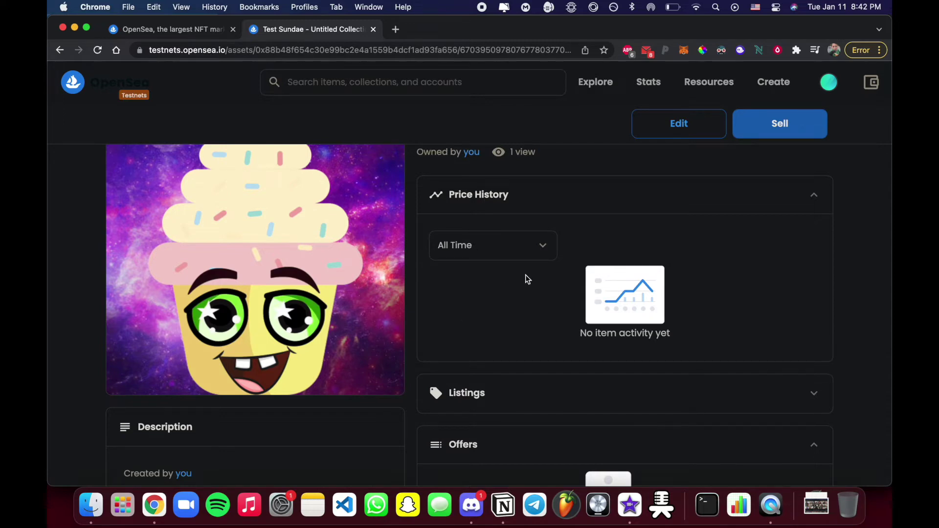
scroll(525, 275, down, 3)
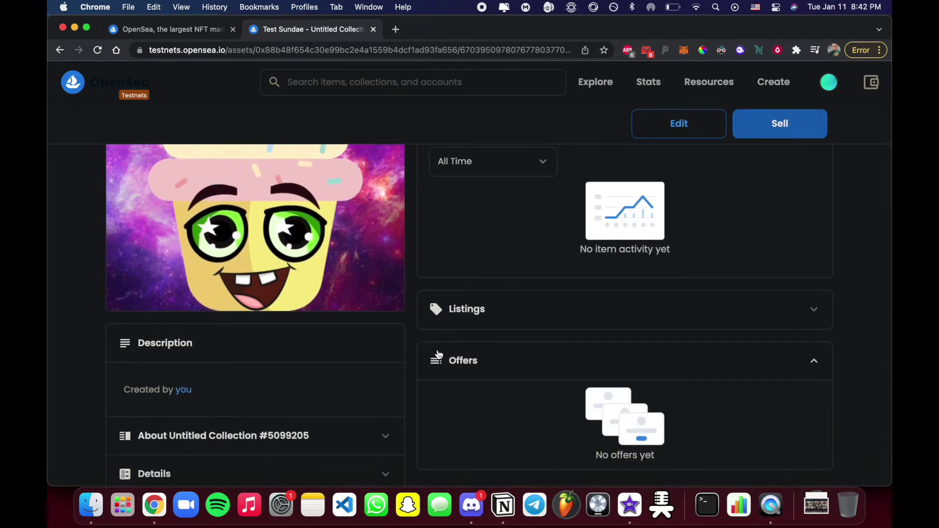
scroll(440, 357, down, 2)
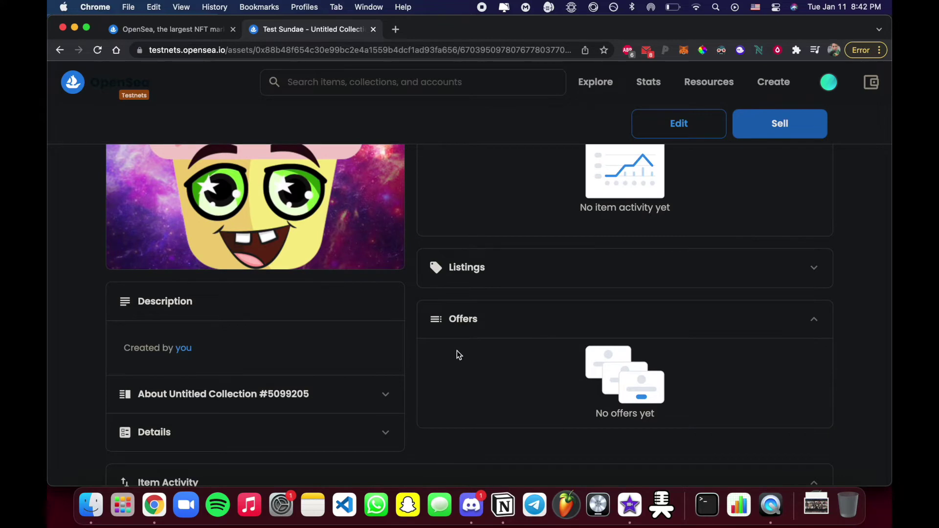
scroll(299, 386, down, 5)
scroll(300, 385, down, 10)
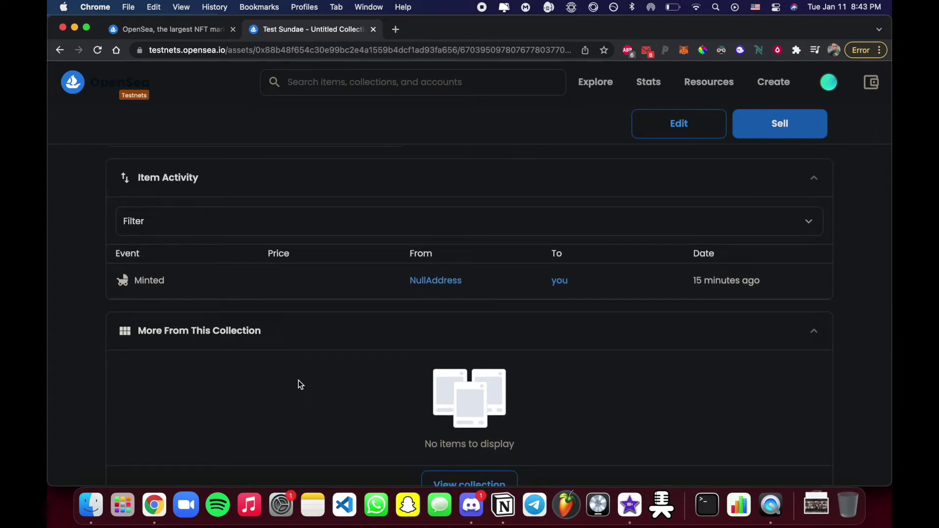
scroll(300, 384, up, 4)
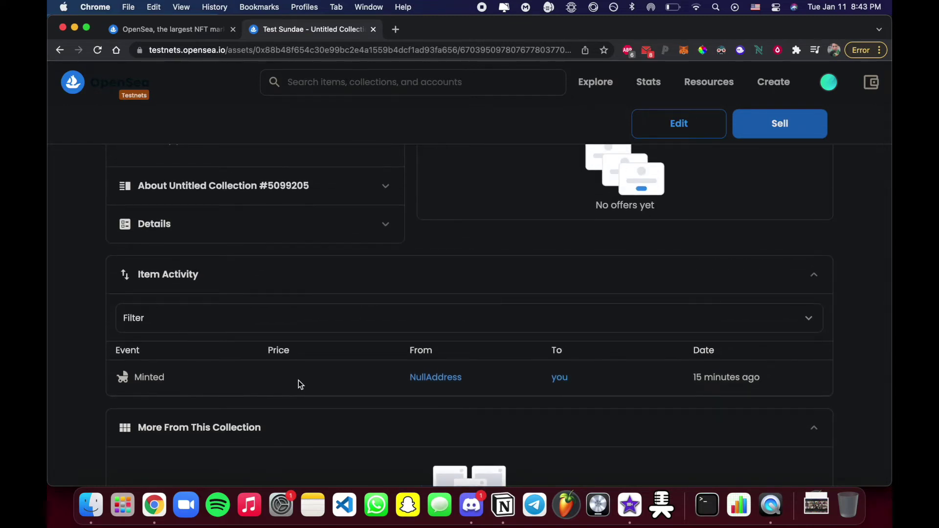
scroll(300, 384, up, 10)
scroll(344, 356, up, 3)
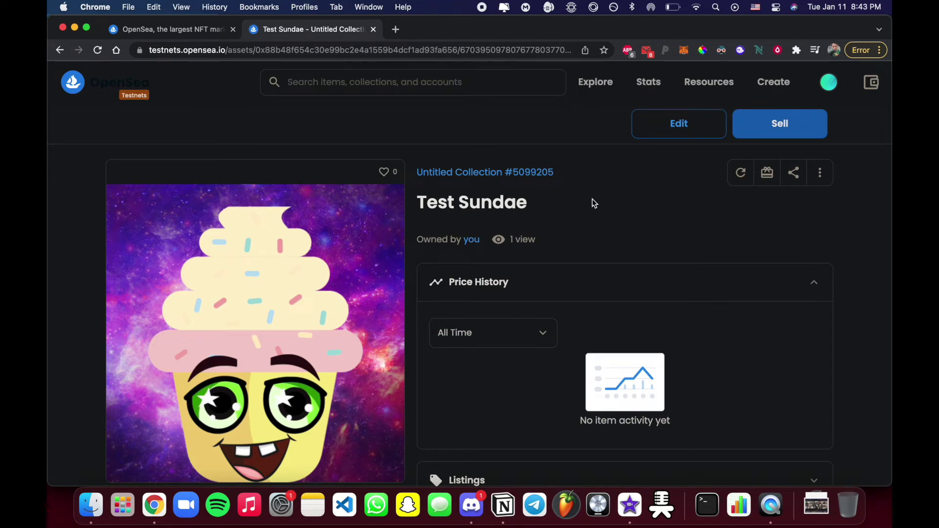
click(780, 133)
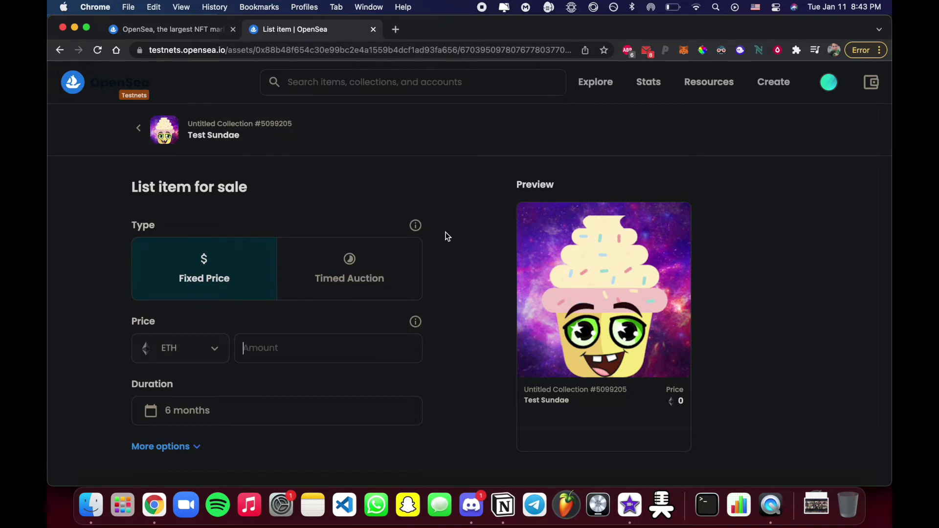
Try Timed Auction, switch back to Fixed Price, and enter a price of 1 ETH.
click(348, 260)
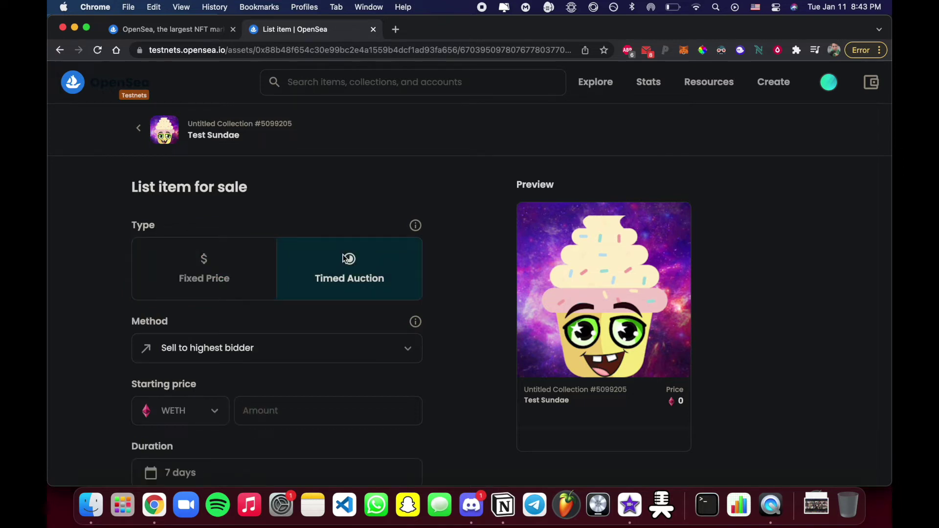
click(238, 267)
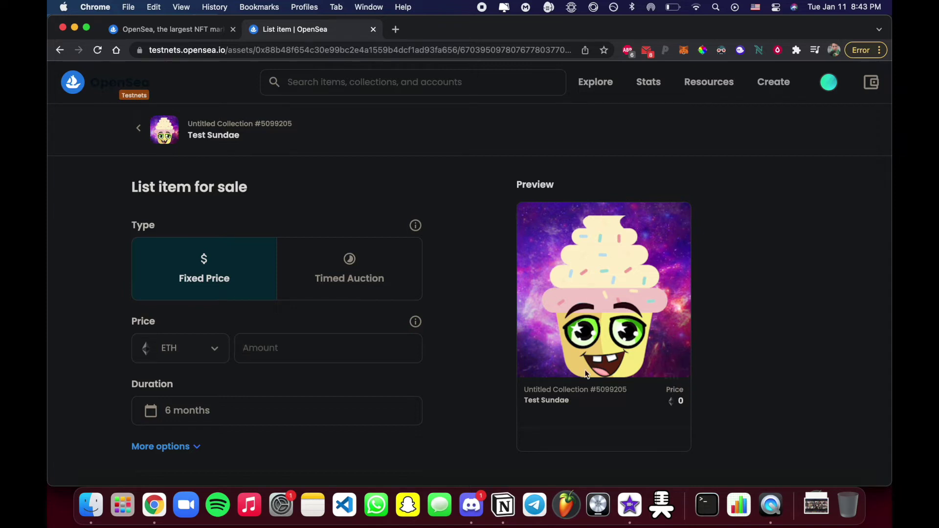
text(1)
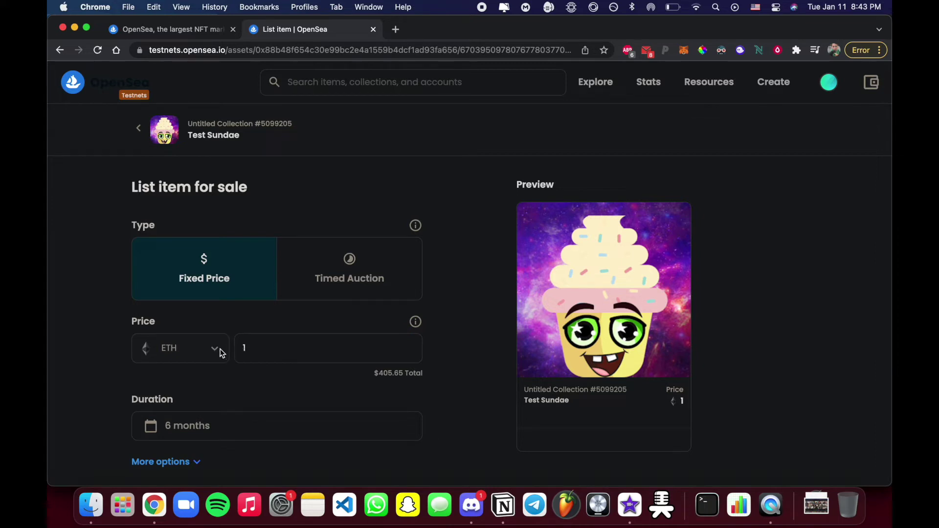
Check the date range presets, keep the 6-month duration, and reveal More options.
scroll(279, 369, down, 2)
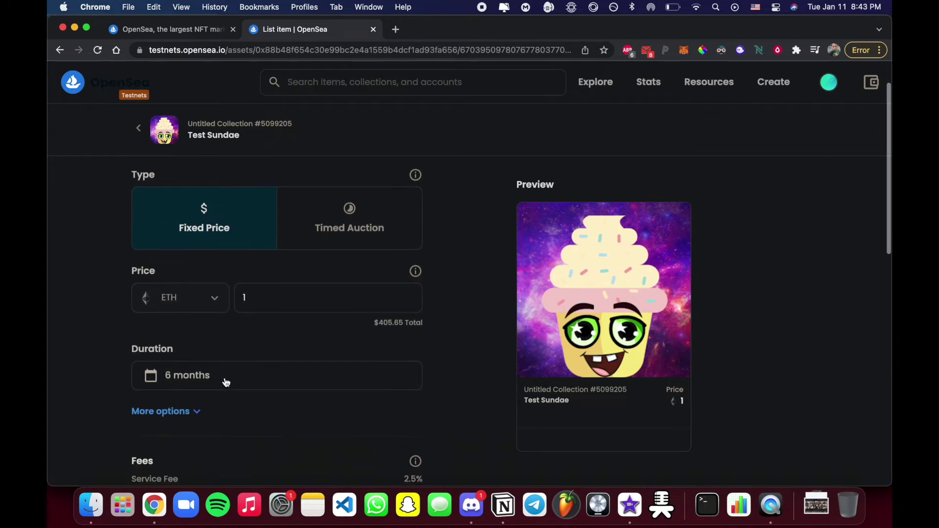
click(224, 382)
scroll(176, 400, down, 3)
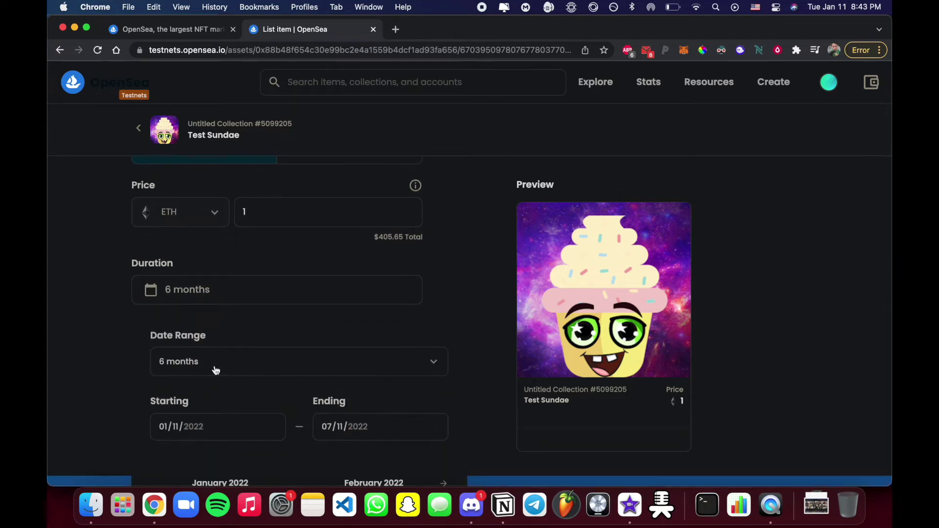
scroll(216, 370, down, 5)
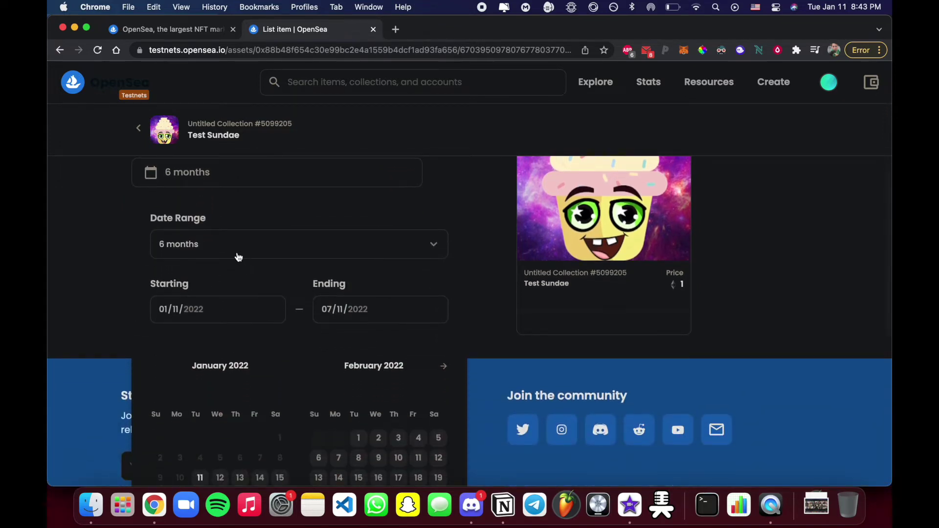
scroll(238, 257, up, 2)
click(209, 311)
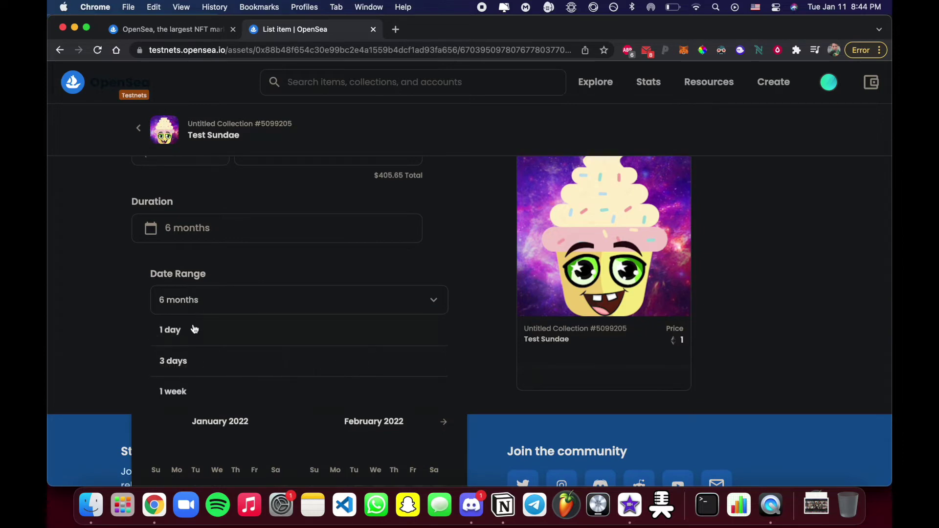
scroll(194, 330, down, 1)
click(178, 260)
click(147, 203)
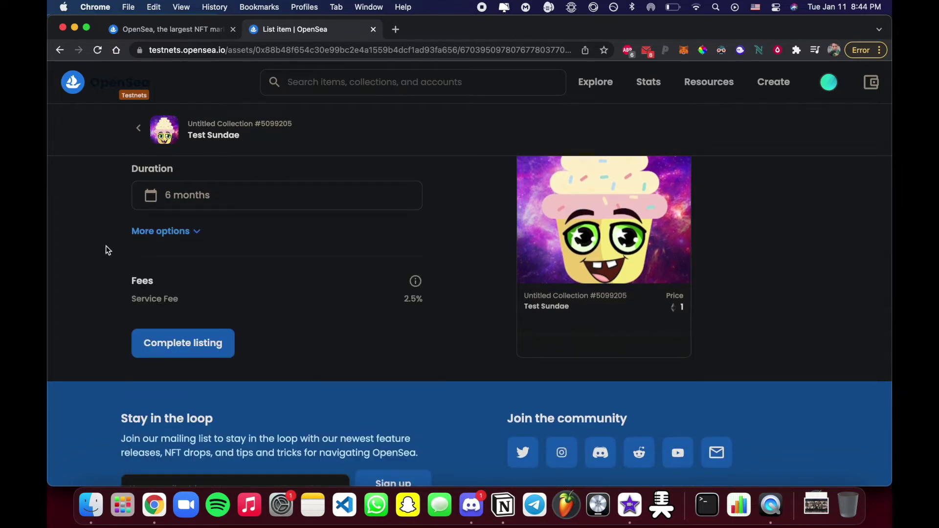
scroll(168, 260, up, 1)
click(167, 273)
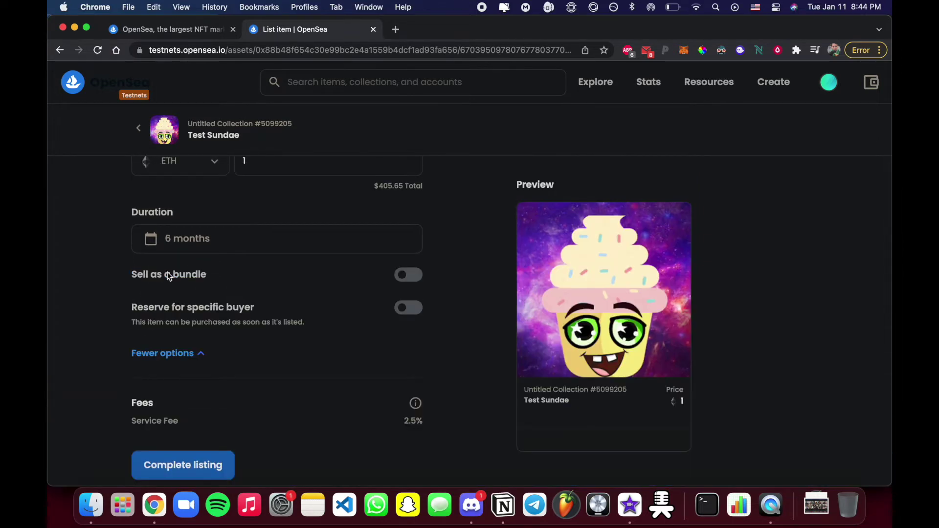
Turn on Sell as a bundle and look for more items to add.
click(406, 277)
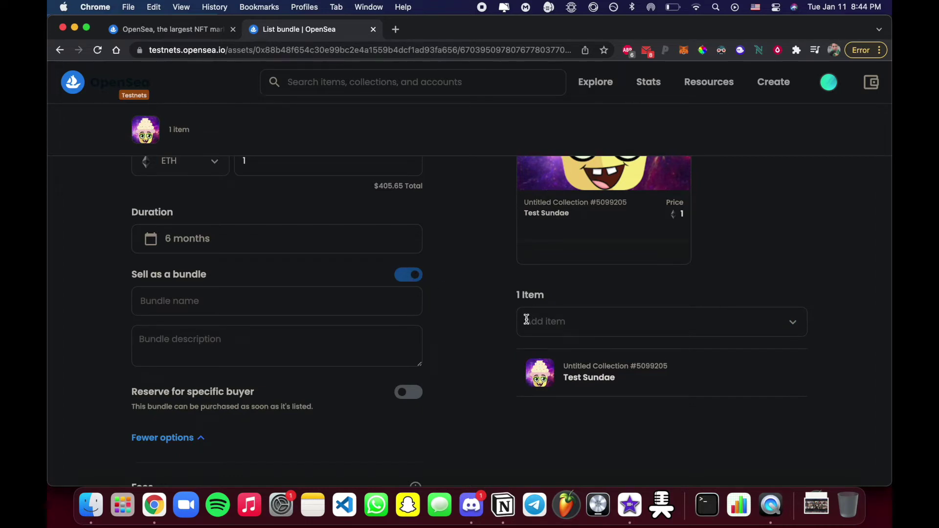
scroll(524, 294, up, 3)
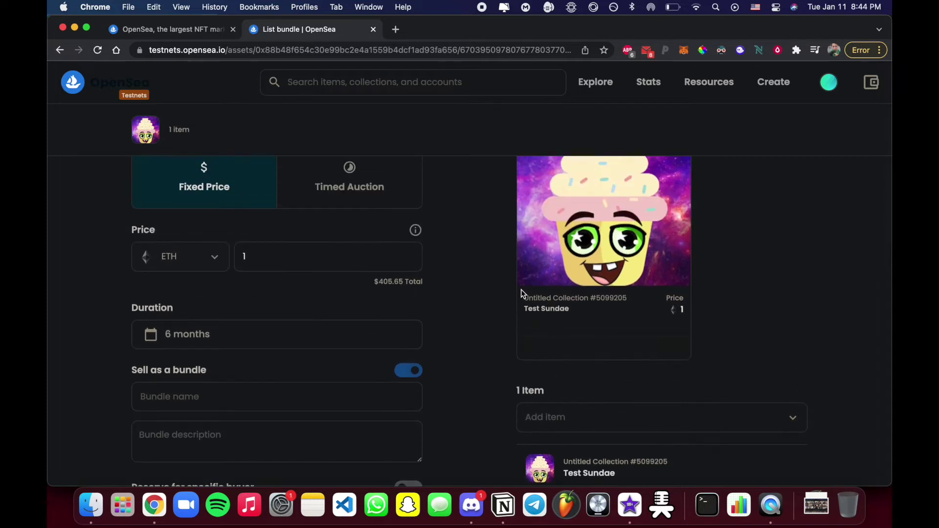
scroll(326, 371, down, 2)
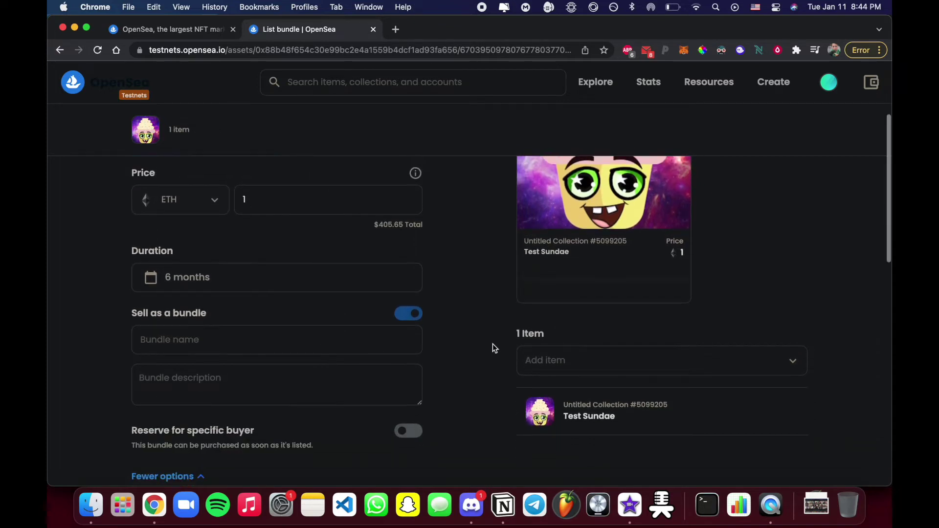
click(653, 367)
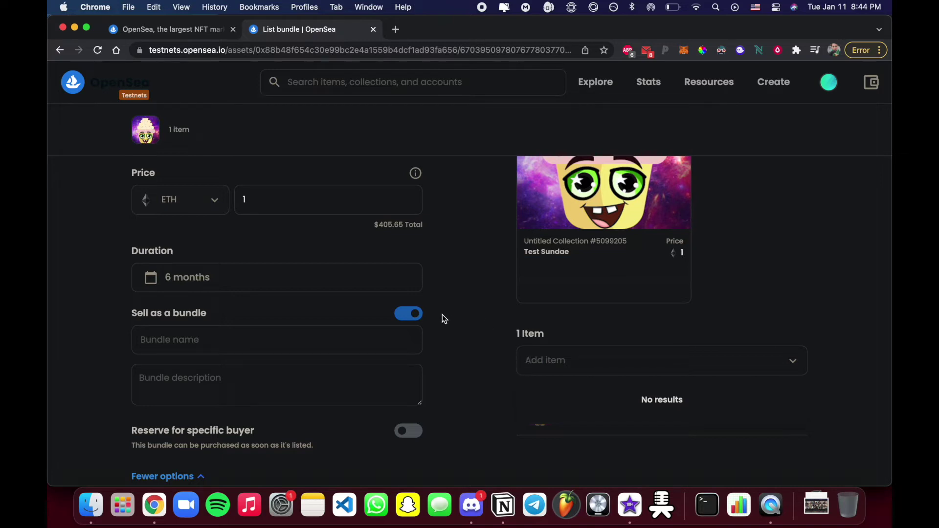
Name the bundle 'Lsdk', describe it 'Sdfds', and enable Reserve for specific buyer.
click(394, 333)
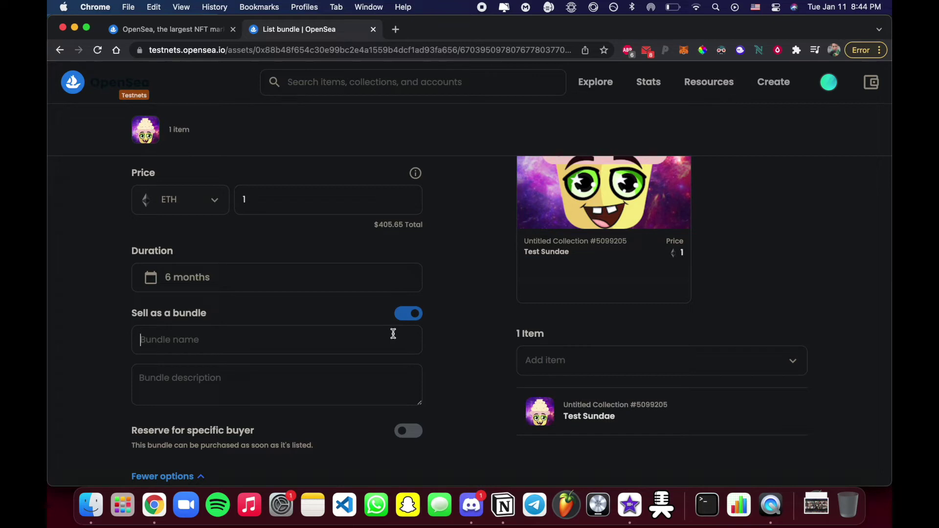
text(Lsdk)
click(330, 375)
text(Sdfds)
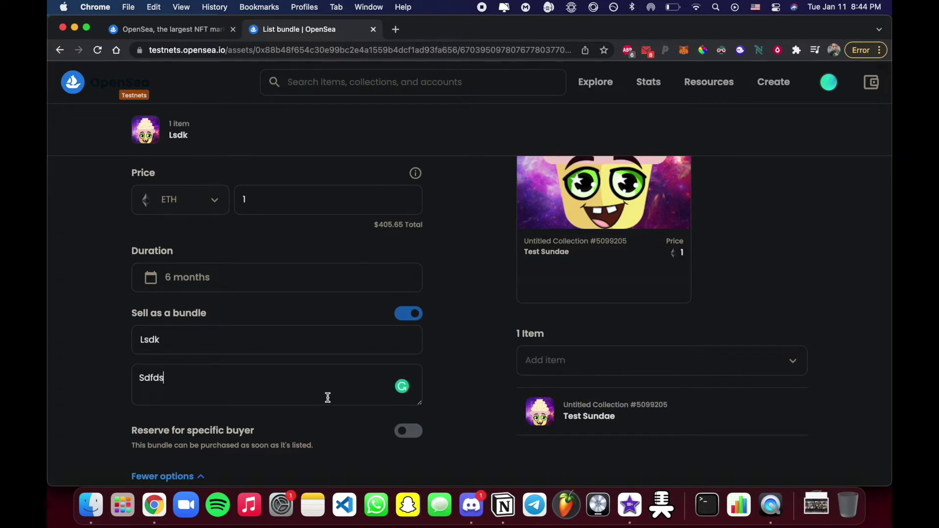
scroll(328, 397, down, 3)
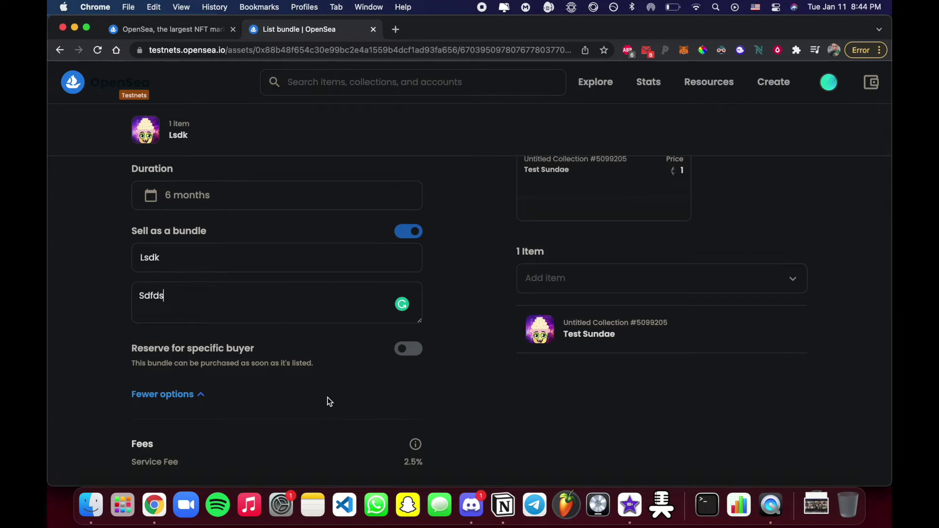
click(411, 350)
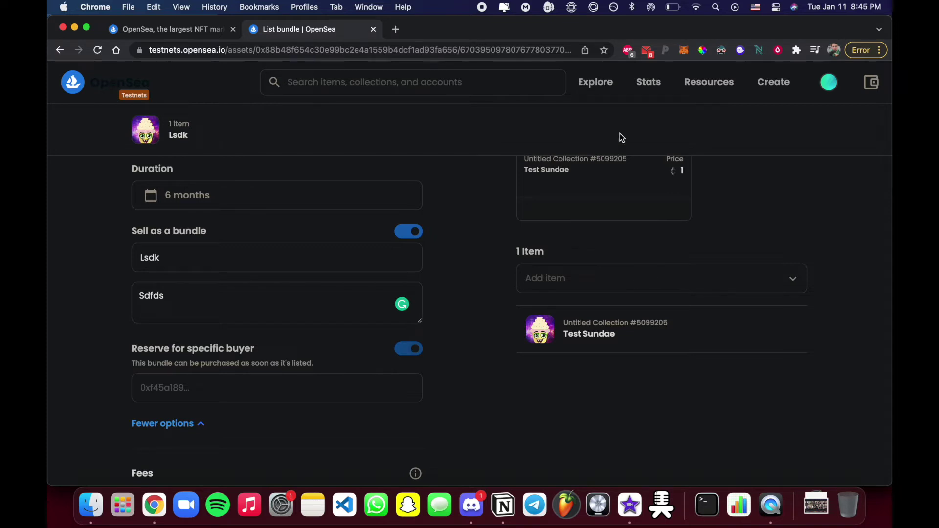
Paste the wallet's own account address from MetaMask into the reserved buyer field.
click(684, 50)
click(605, 127)
click(256, 376)
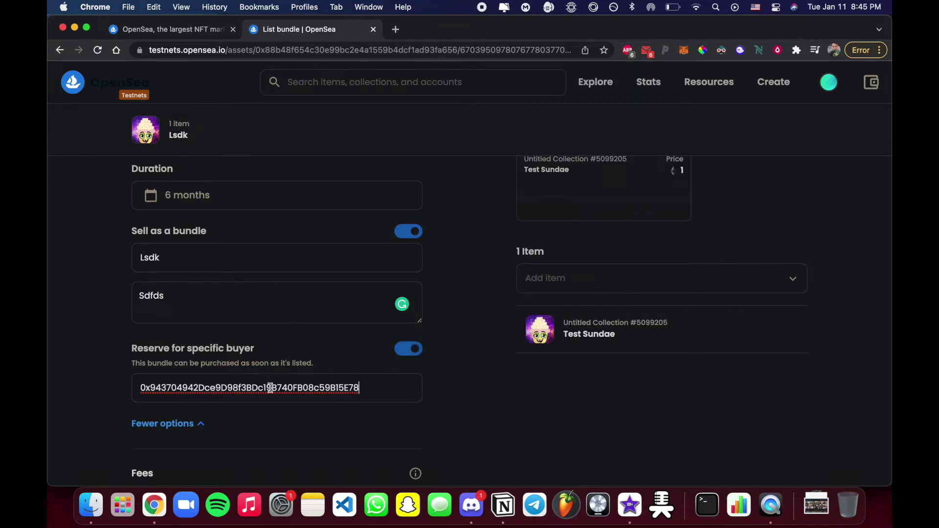
Review the pasted buyer address and the 2.5% service fee.
scroll(269, 399, down, 3)
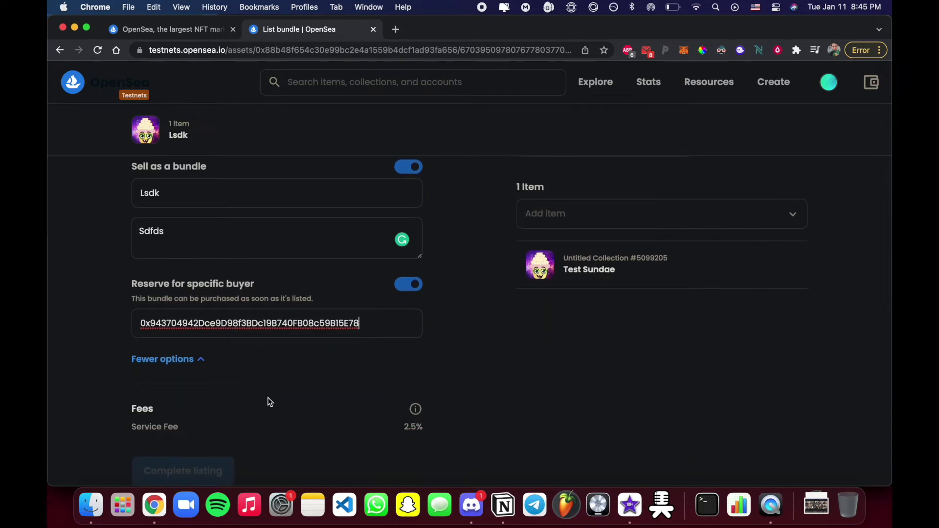
drag(145, 324, 373, 318)
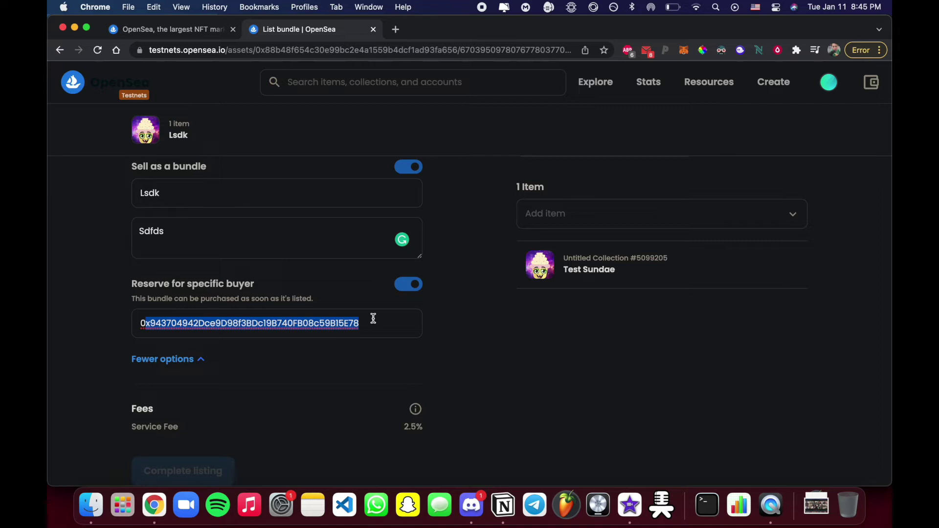
click(412, 430)
scroll(413, 430, down, 1)
mouse_move(415, 397)
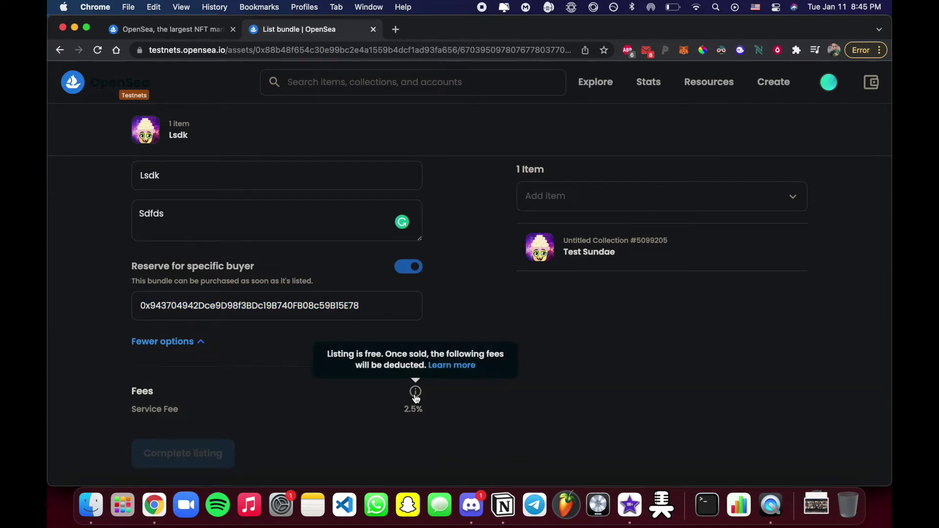
drag(403, 409, 428, 411)
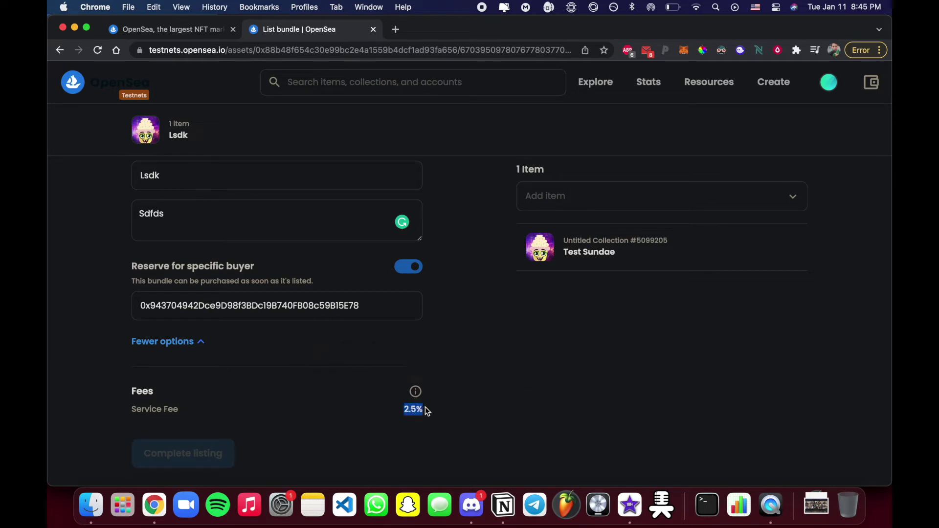
scroll(323, 401, up, 5)
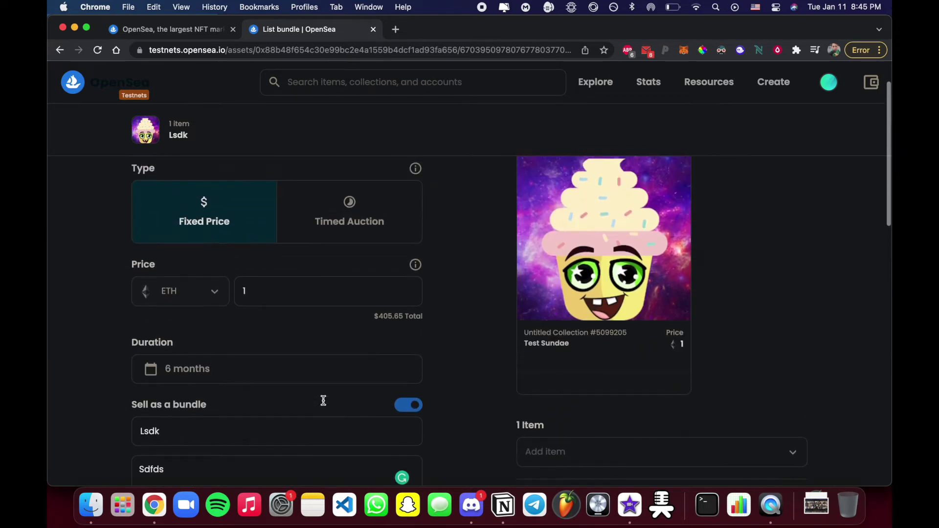
Turn off Sell as a bundle and Reserve for specific buyer.
scroll(323, 400, up, 1)
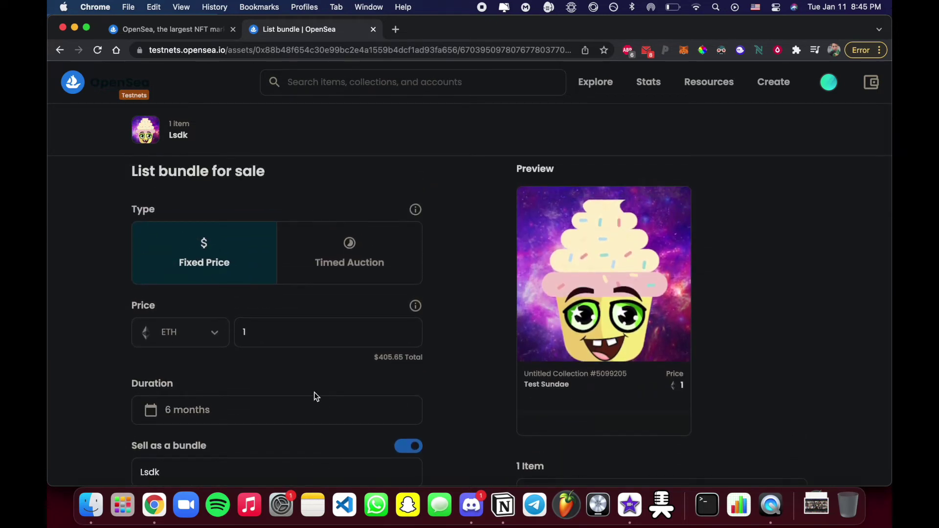
scroll(337, 372, down, 8)
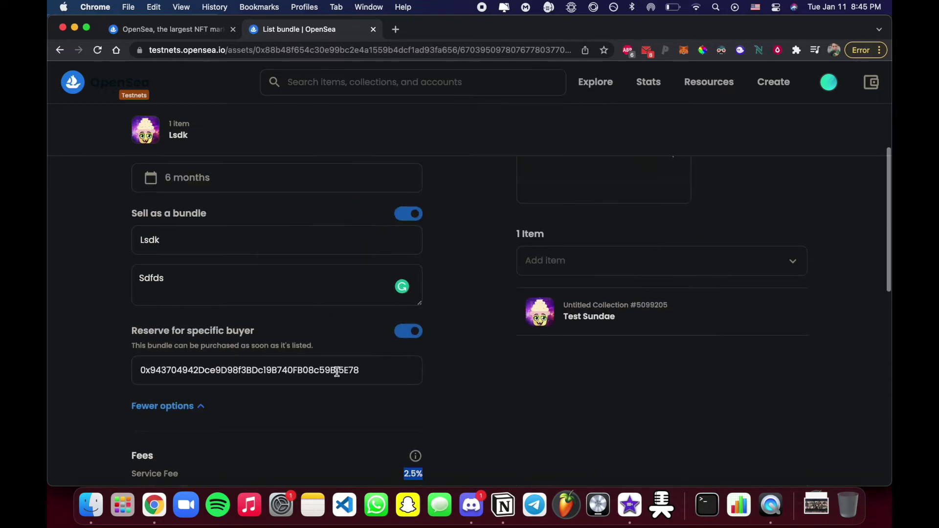
scroll(352, 293, up, 3)
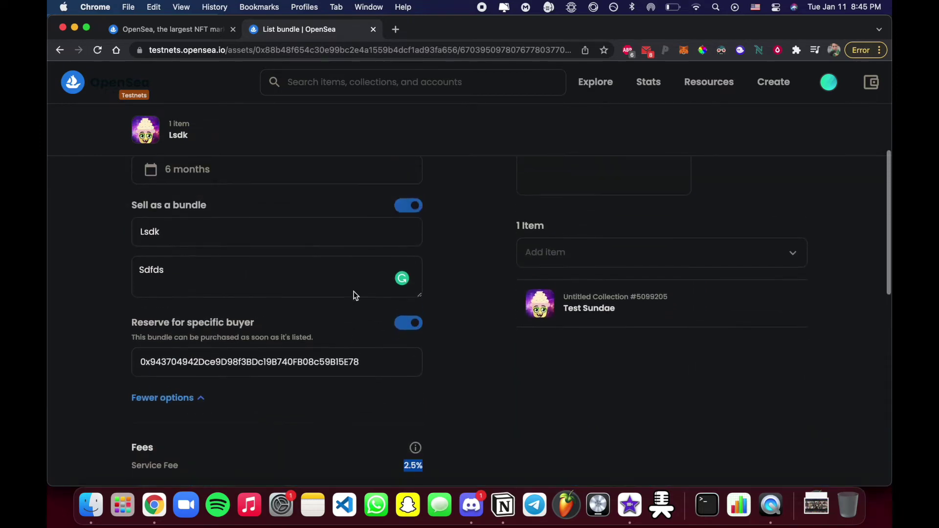
click(398, 210)
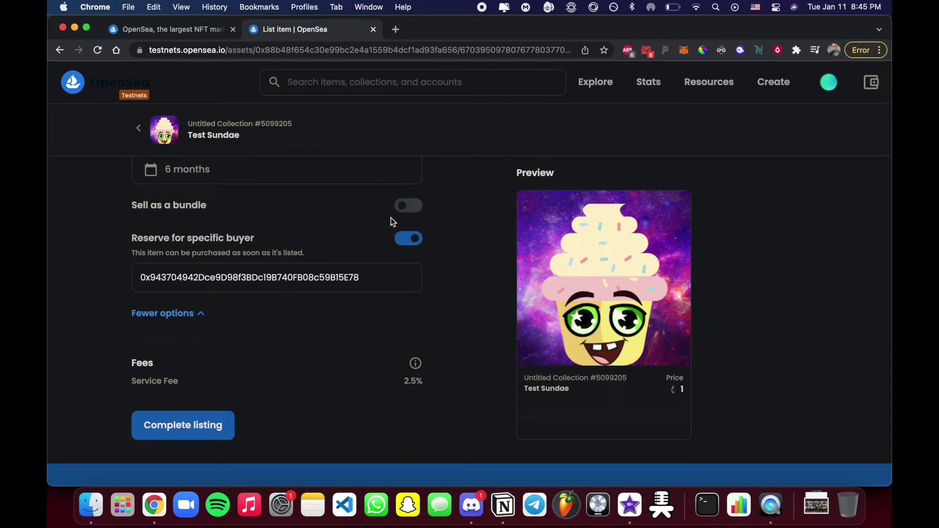
scroll(330, 247, up, 2)
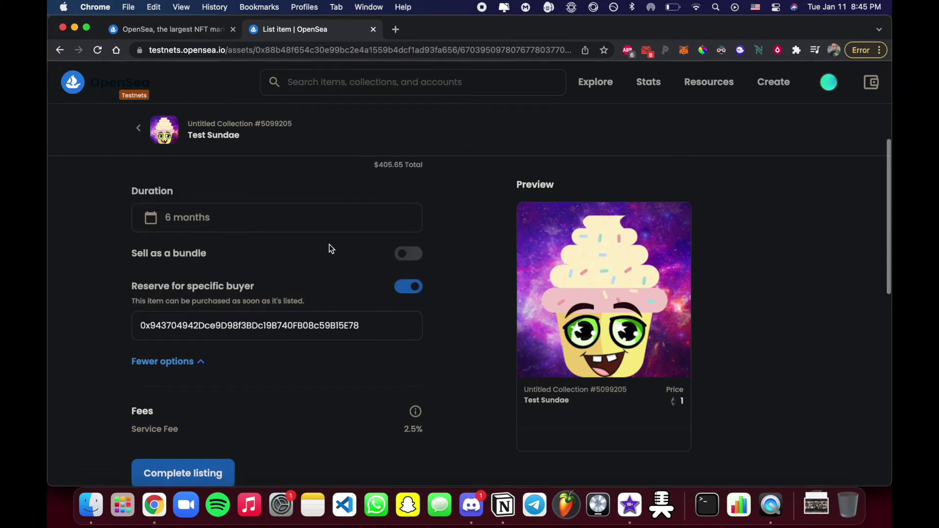
click(411, 285)
Make the listing a Timed Auction to the highest bidder, starting at 1 WETH.
scroll(322, 356, up, 5)
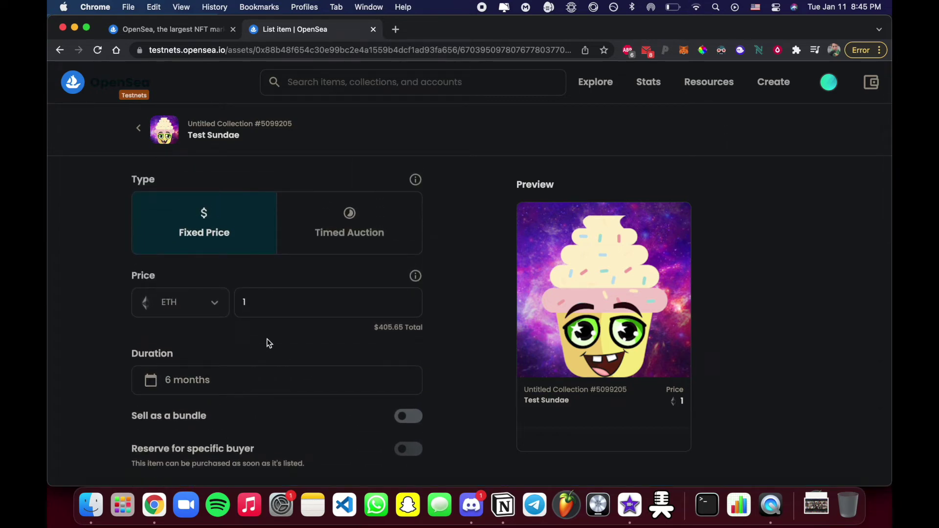
scroll(239, 303, down, 3)
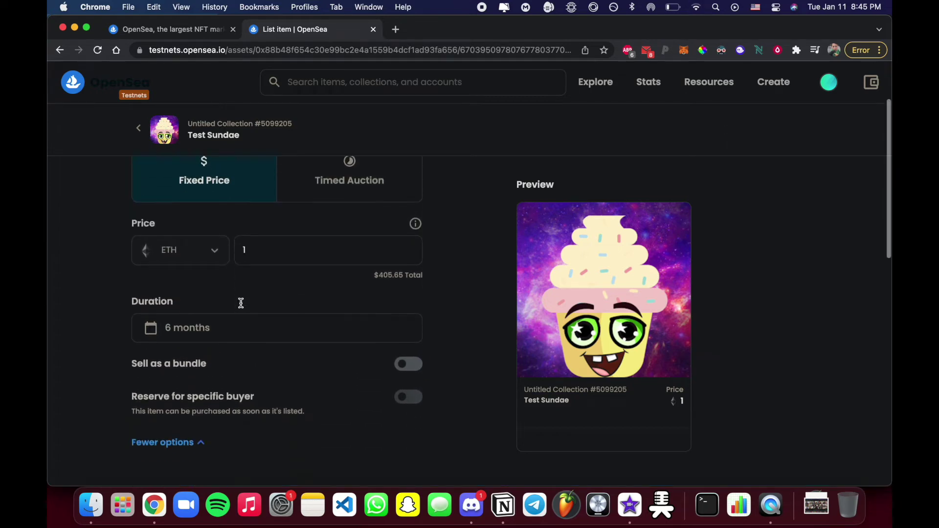
scroll(204, 299, down, 5)
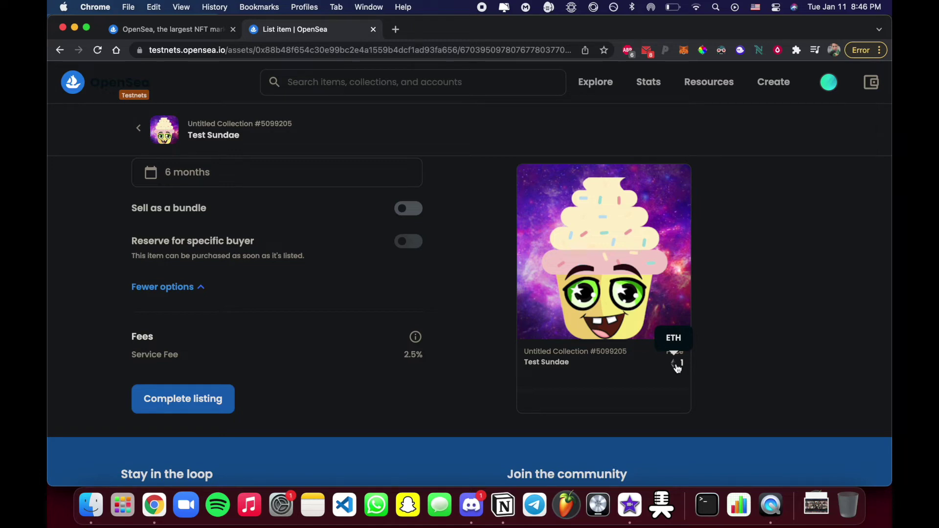
scroll(271, 229, up, 5)
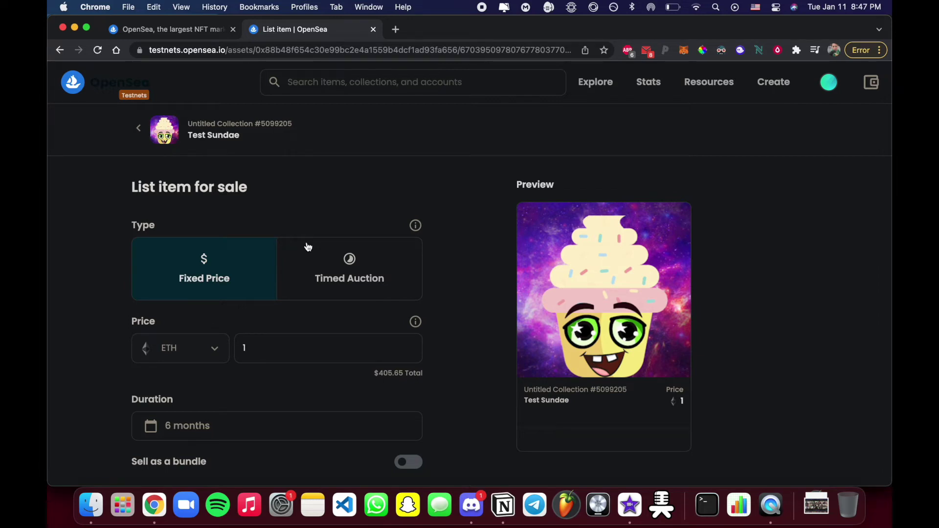
click(321, 281)
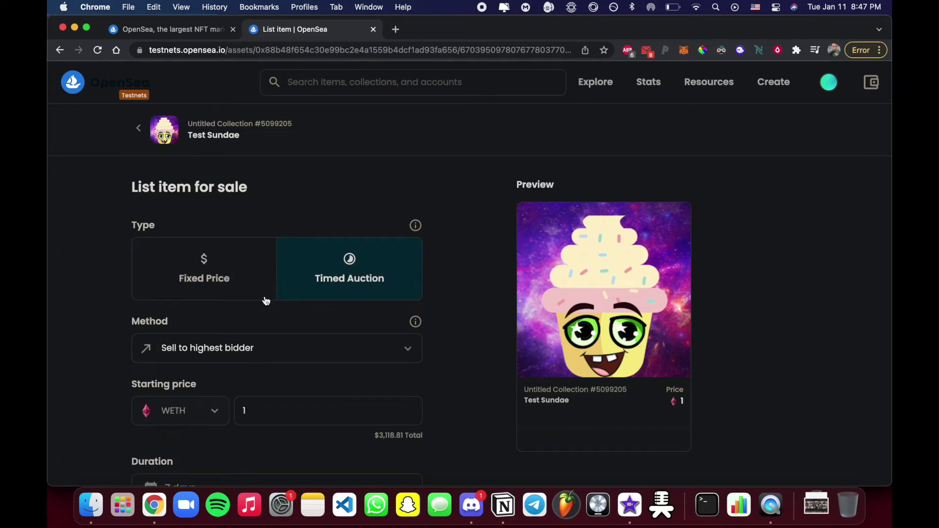
Choose 'Sell with declining price' as the Test Sundae auction method, keeping the 1 ETH start.
scroll(266, 300, down, 2)
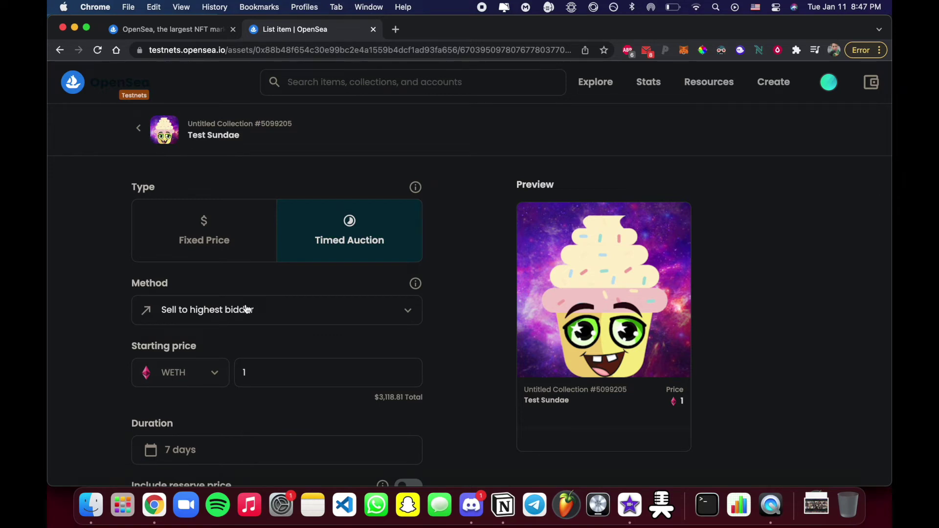
click(247, 310)
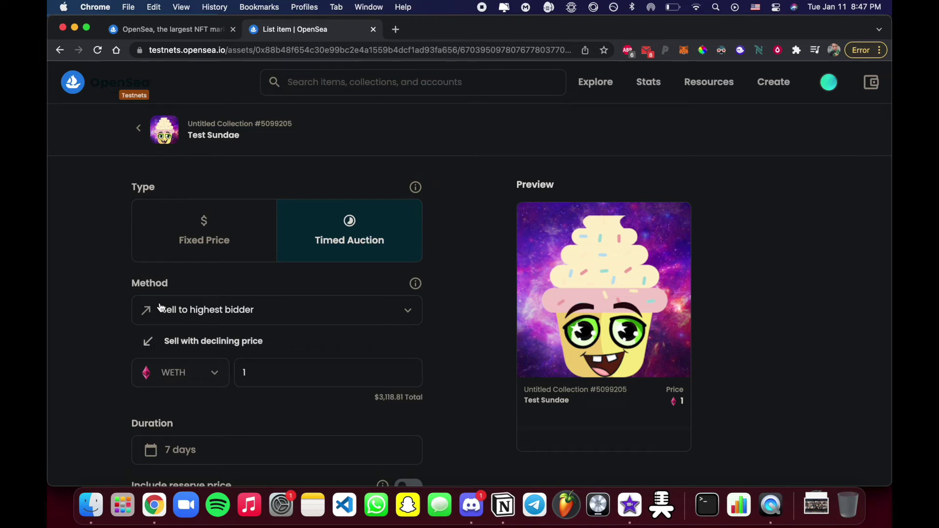
click(273, 285)
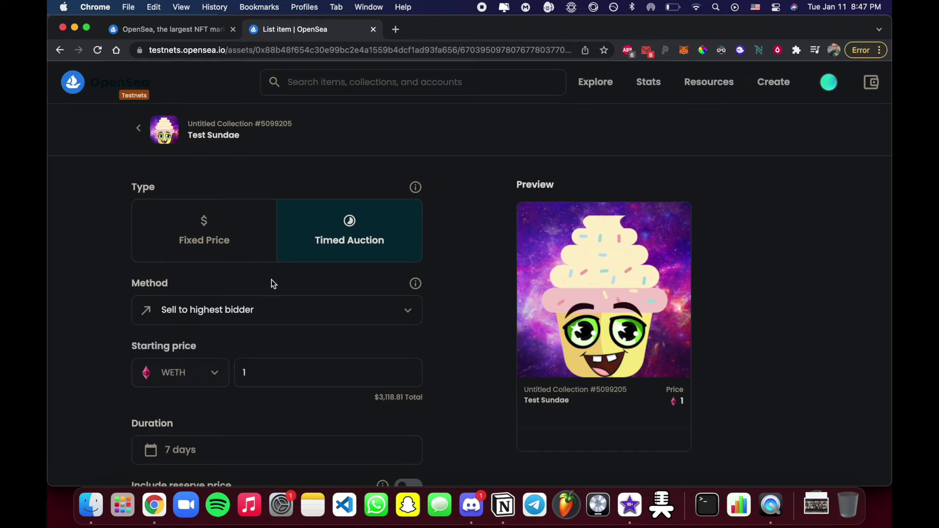
scroll(252, 333, down, 2)
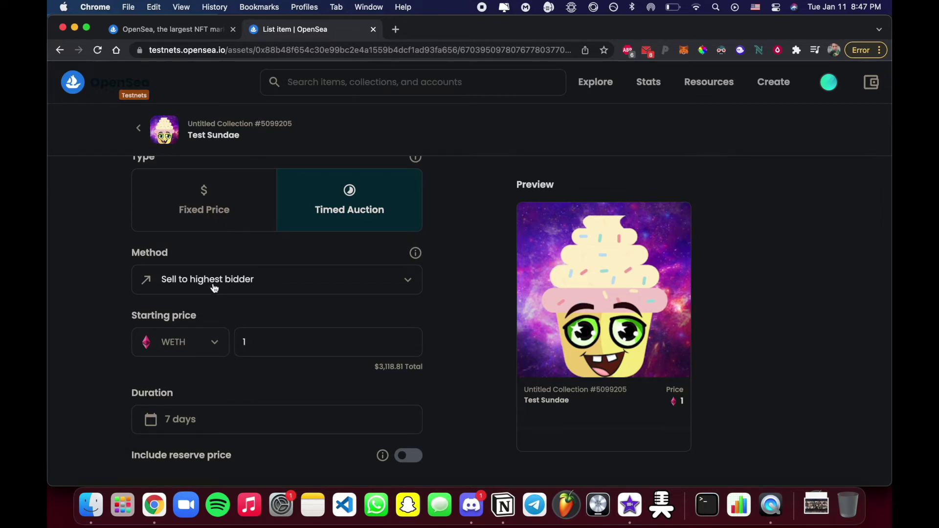
click(291, 287)
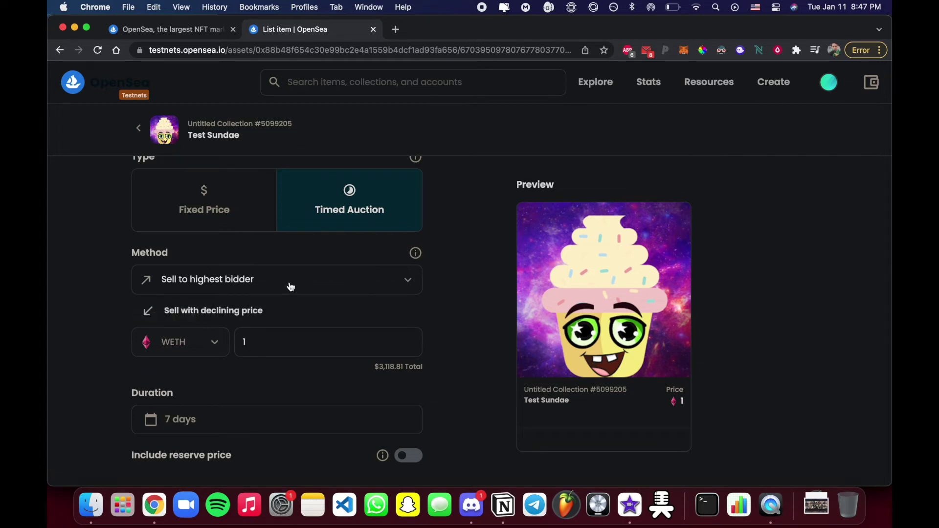
click(252, 309)
scroll(216, 298, down, 3)
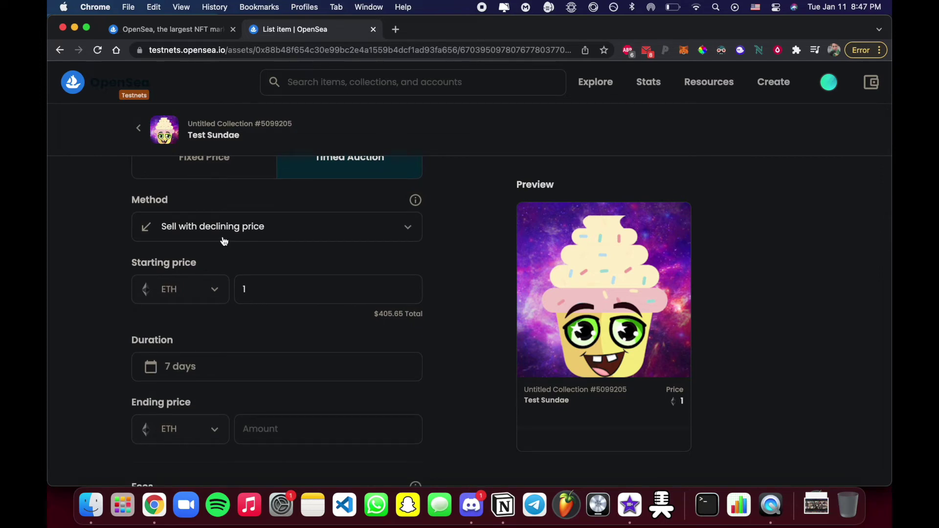
scroll(414, 244, down, 1)
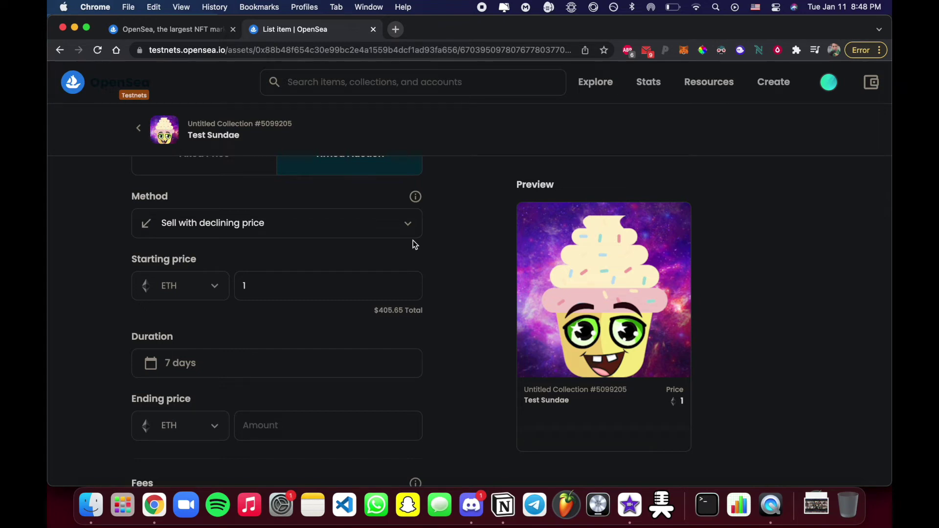
scroll(414, 241, up, 1)
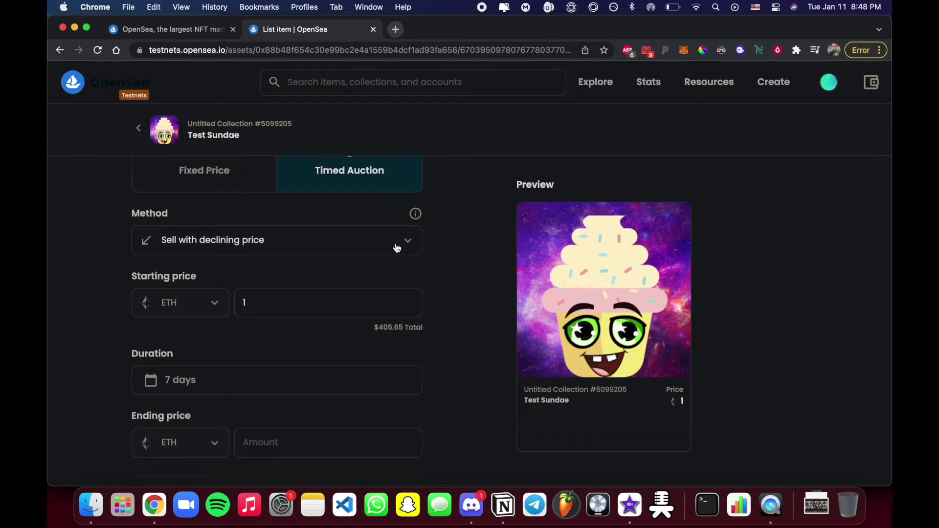
Keep declining price, with a 10 ETH starting price and a 0.1 ETH ending price.
click(397, 248)
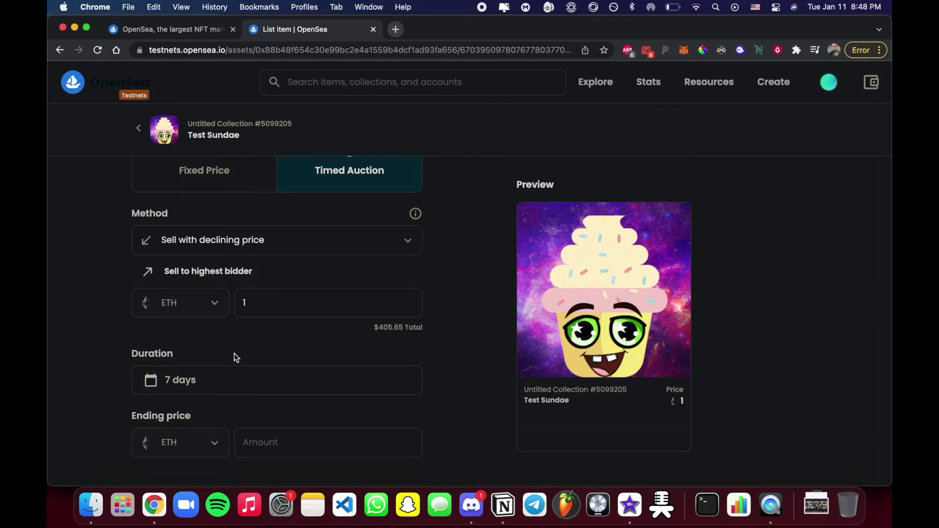
click(228, 241)
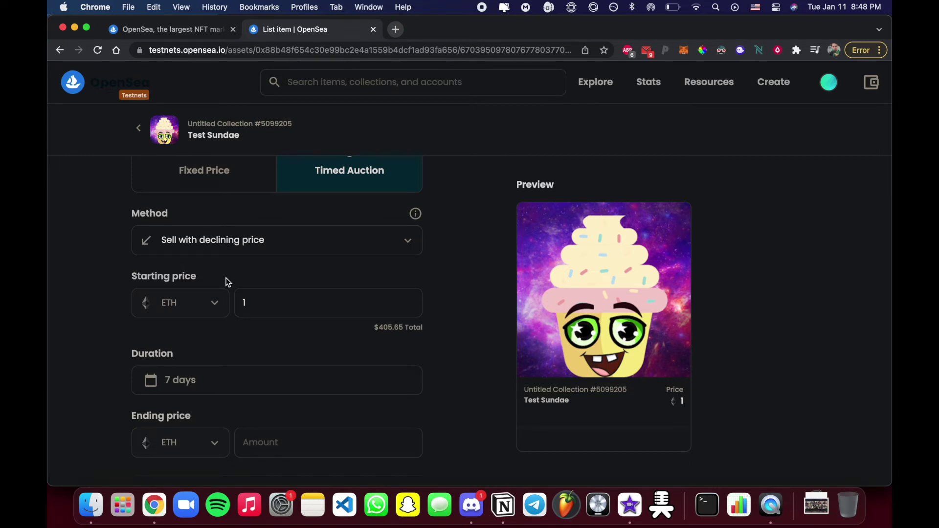
double_click(249, 300)
text(10)
click(263, 440)
text(0.1)
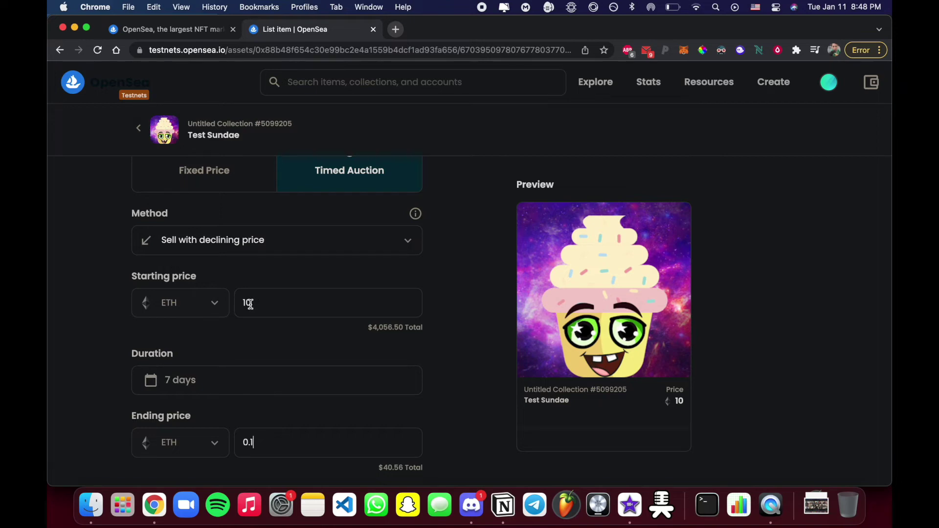
Review the auction duration: a 1 week date range, 01/11/2022 to 01/18/2022, left unchanged.
scroll(185, 365, down, 2)
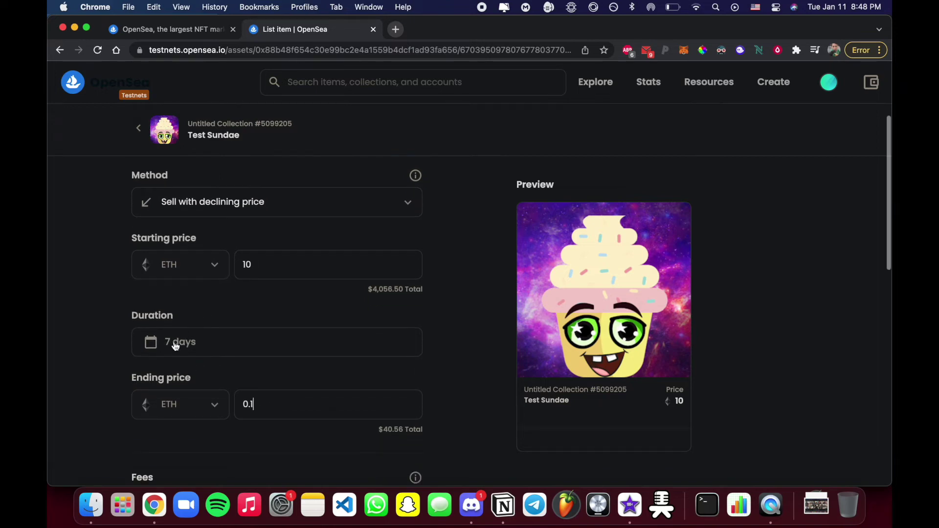
click(177, 344)
scroll(183, 372, down, 4)
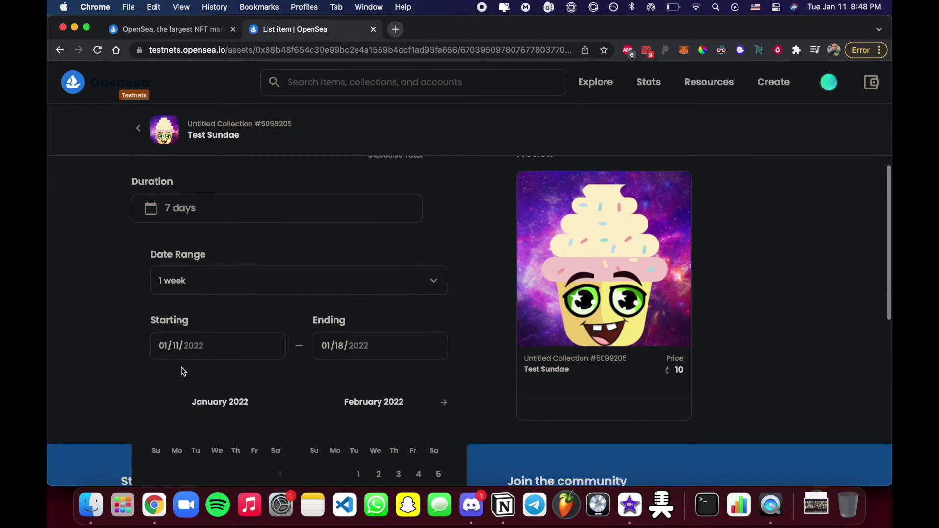
click(215, 277)
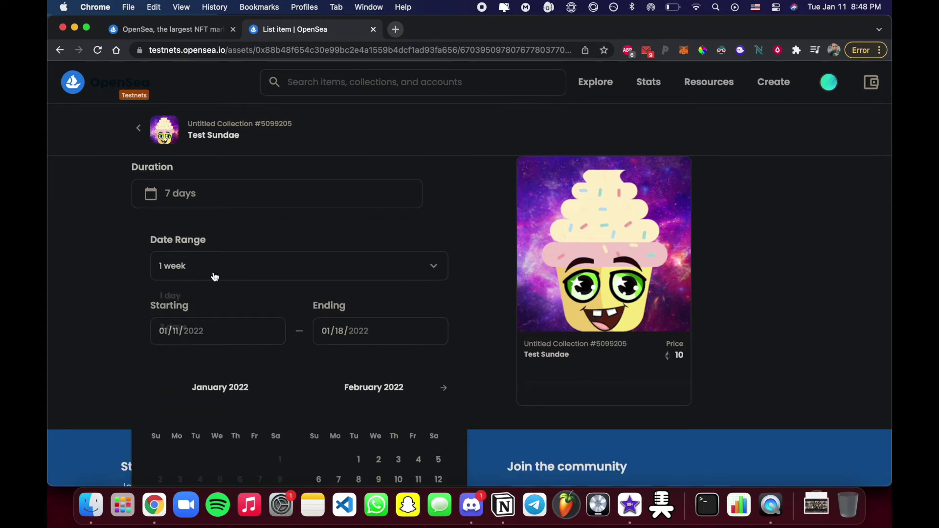
click(194, 229)
scroll(118, 242, up, 2)
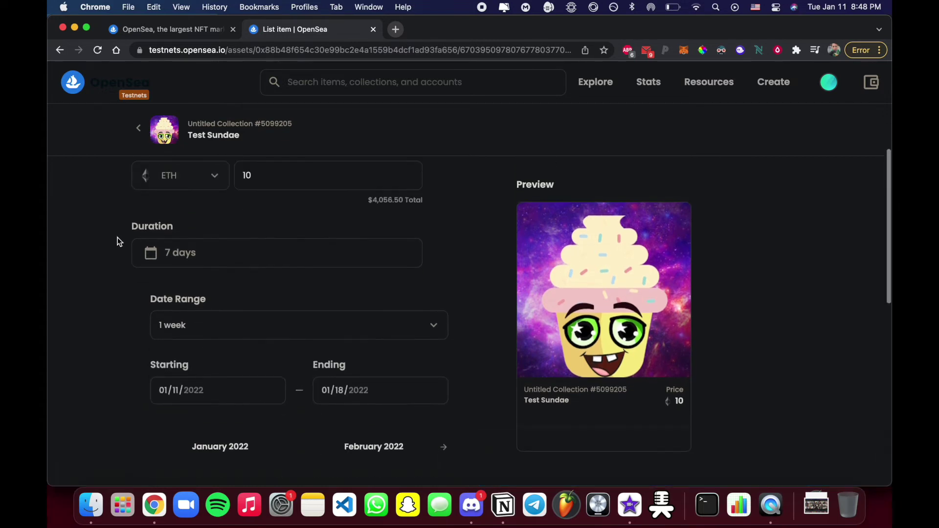
scroll(117, 242, up, 2)
scroll(216, 265, up, 1)
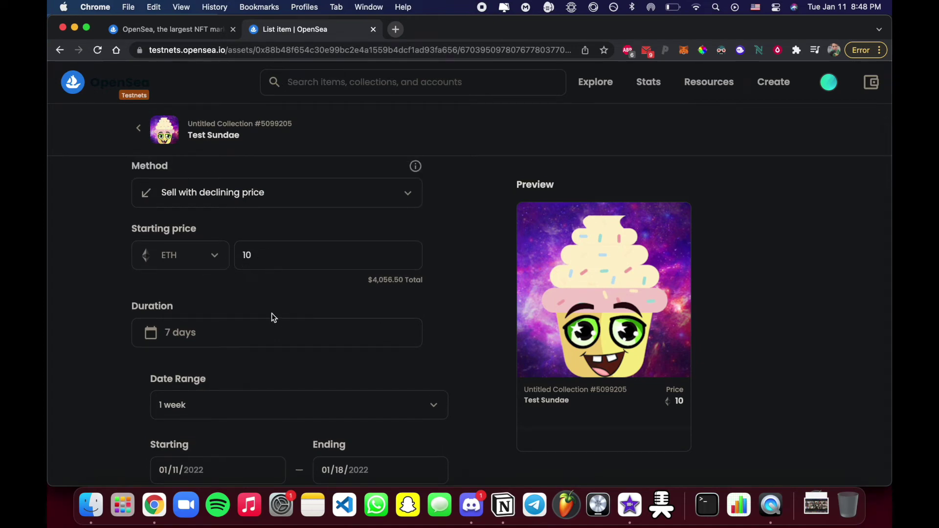
scroll(296, 276, down, 1)
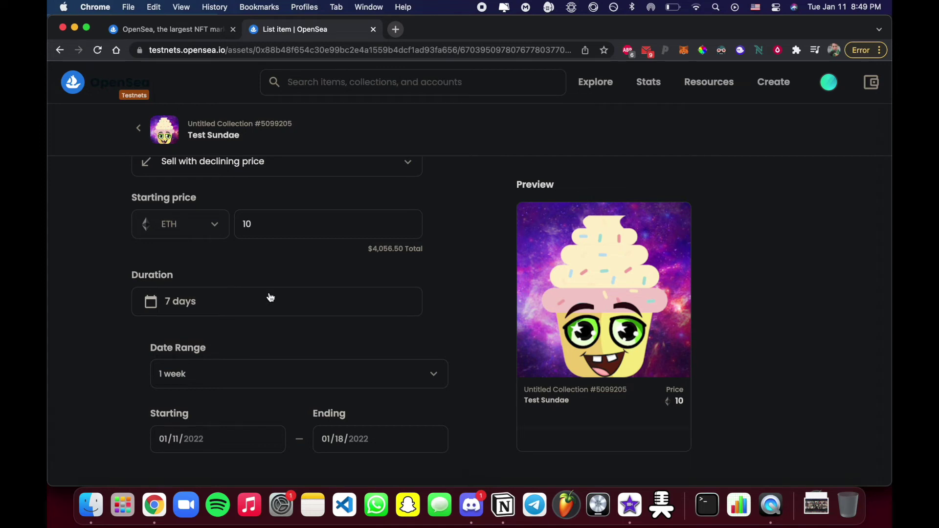
scroll(270, 298, down, 3)
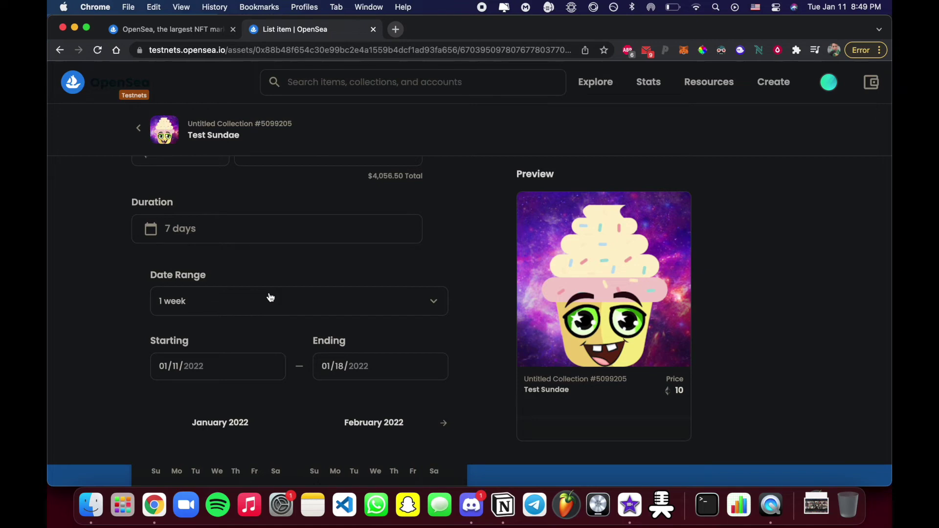
scroll(270, 297, up, 5)
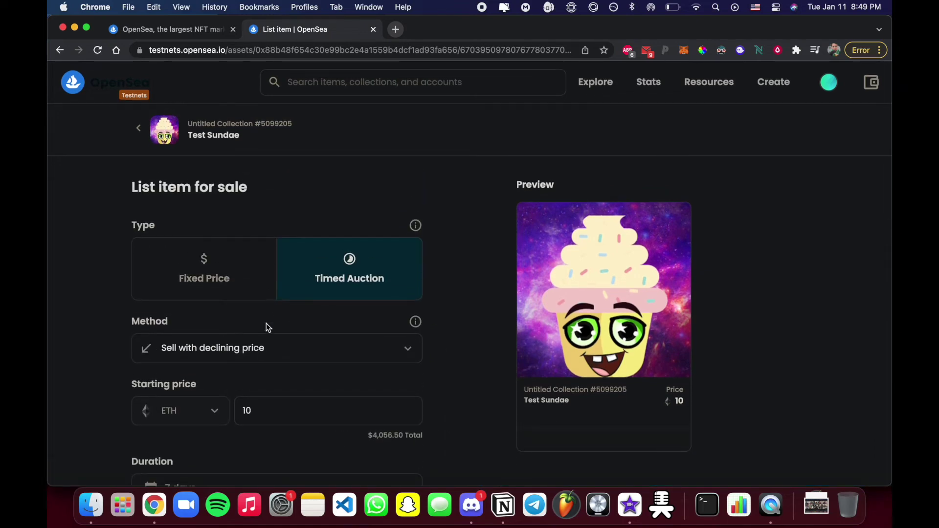
Change the auction method to 'Sell to highest bidder'.
click(262, 357)
click(227, 378)
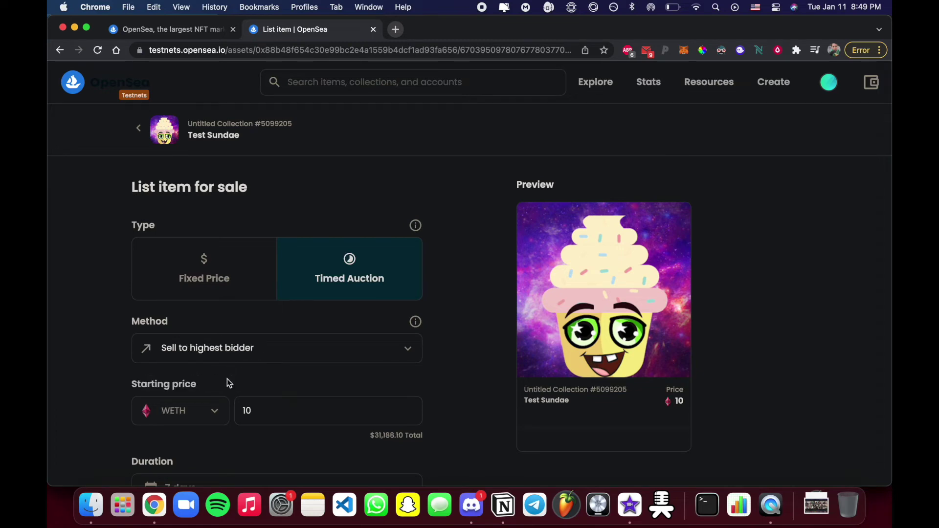
scroll(228, 383, down, 2)
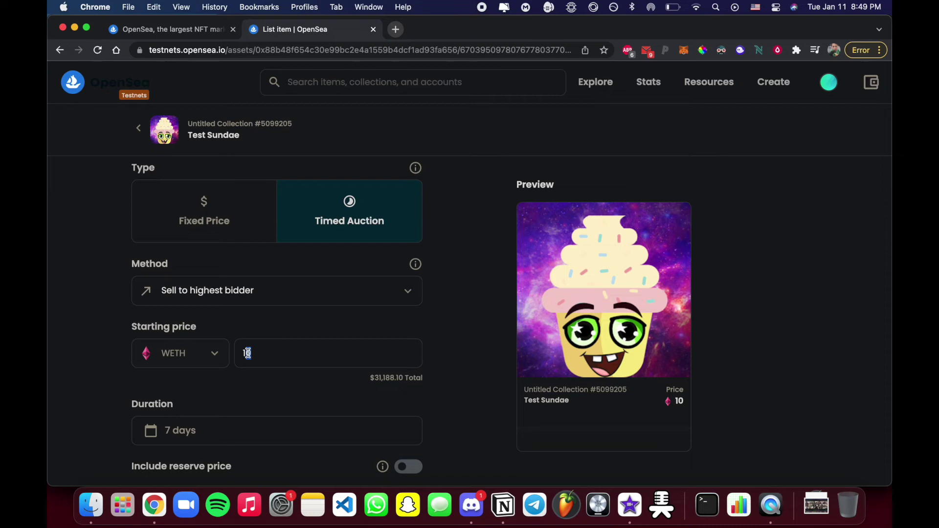
Set the auction's starting price to 0.1 WETH.
key(BackSpace)
key(BackSpace)
text(0.1)
key(BackSpace)
text(2)
key(BackSpace)
text(1)
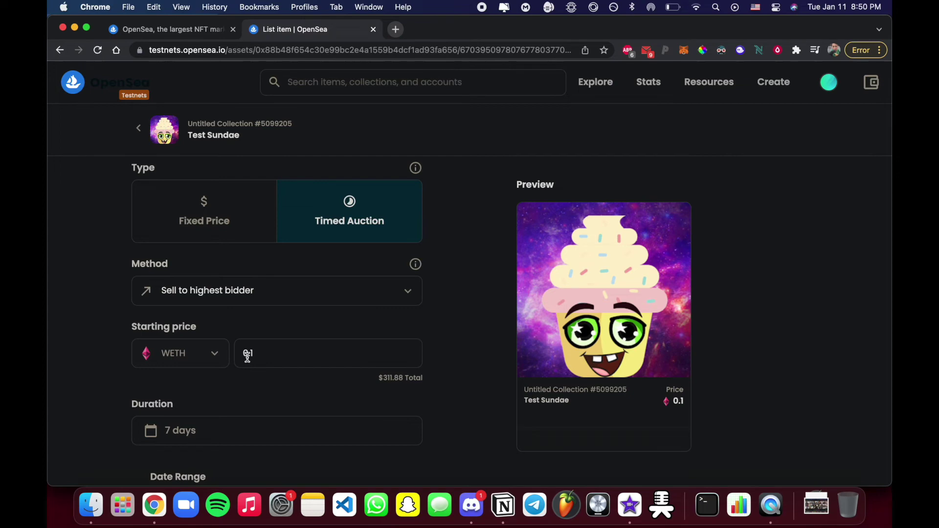
scroll(247, 357, down, 4)
scroll(246, 359, down, 2)
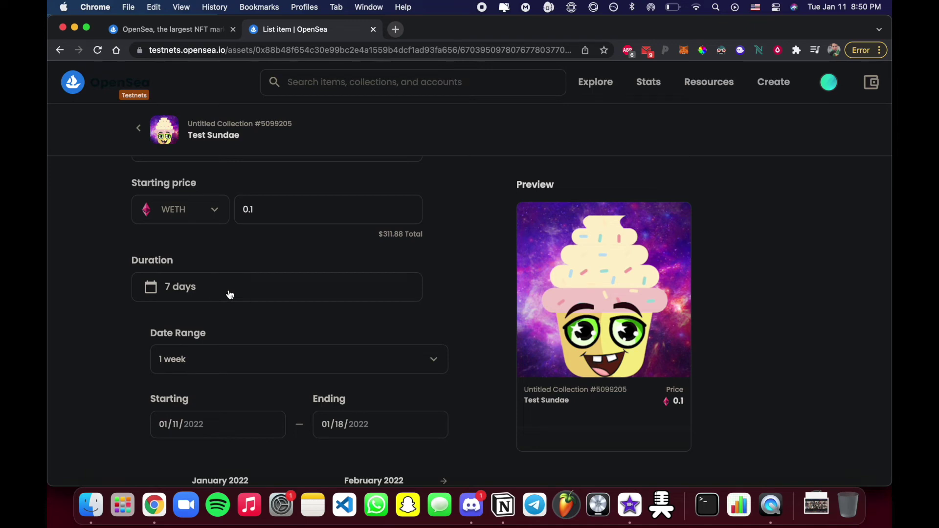
scroll(210, 318, down, 5)
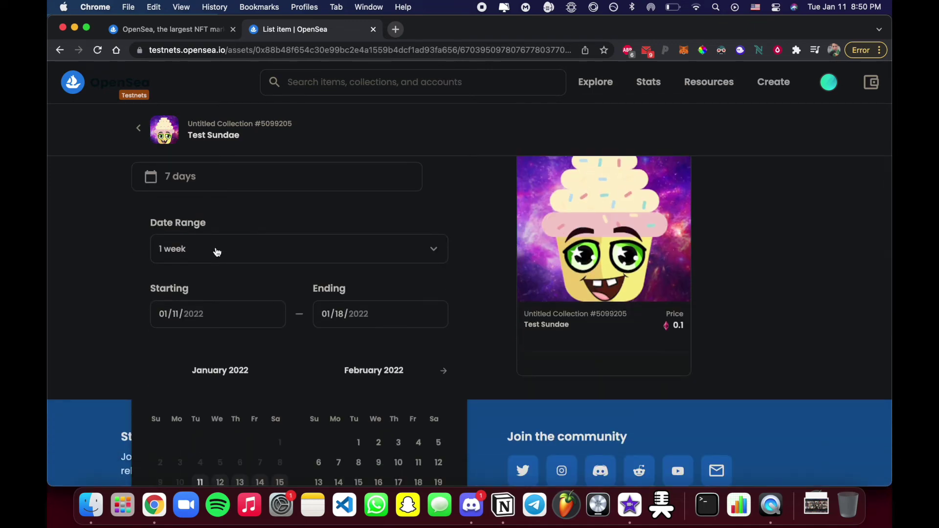
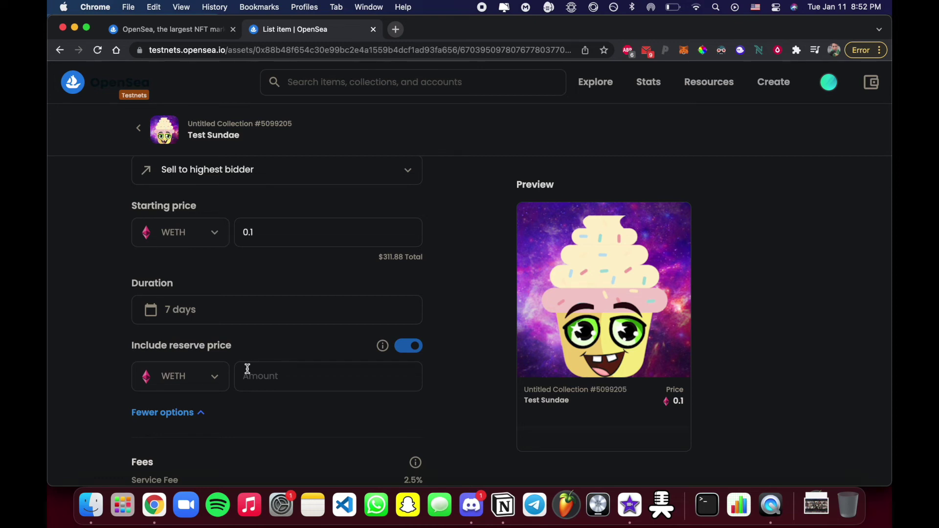
Enter 1 as the reserve amount, then turn off Include reserve price and collapse the extra options.
text(1)
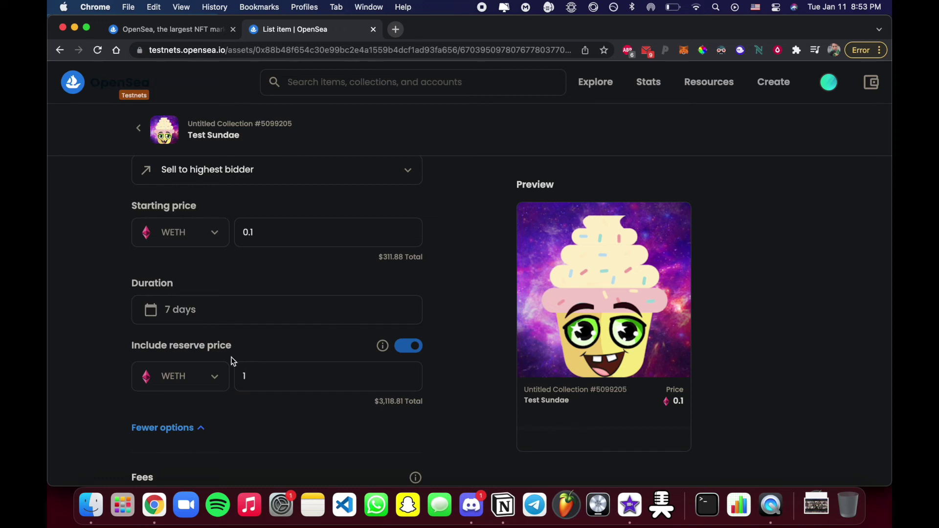
double_click(253, 377)
click(278, 375)
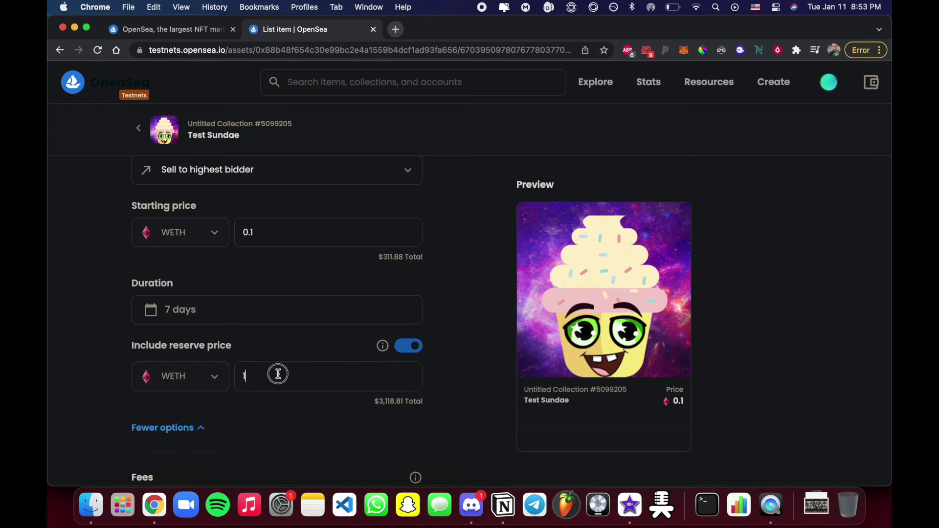
click(406, 348)
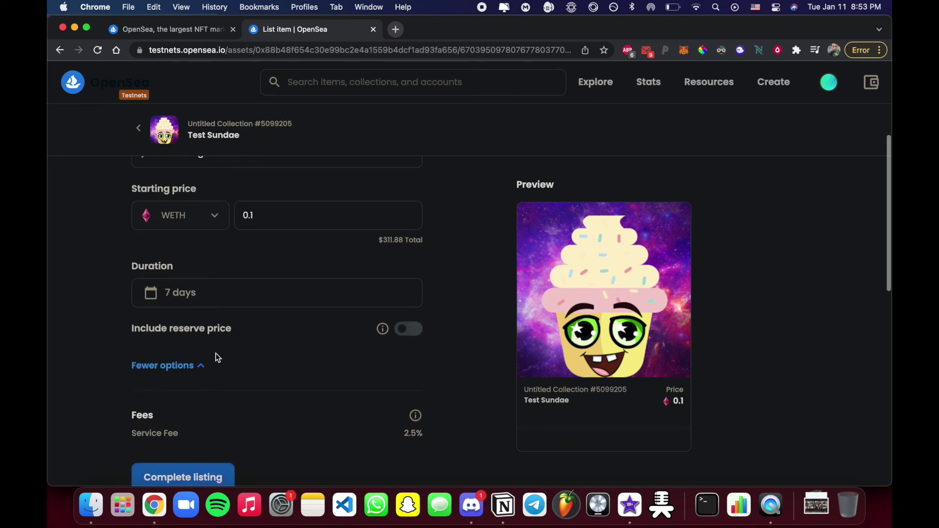
click(208, 361)
Check the 2.5% service fee and complete the 0.1 WETH, 7-day timed auction listing.
scroll(441, 241, down, 2)
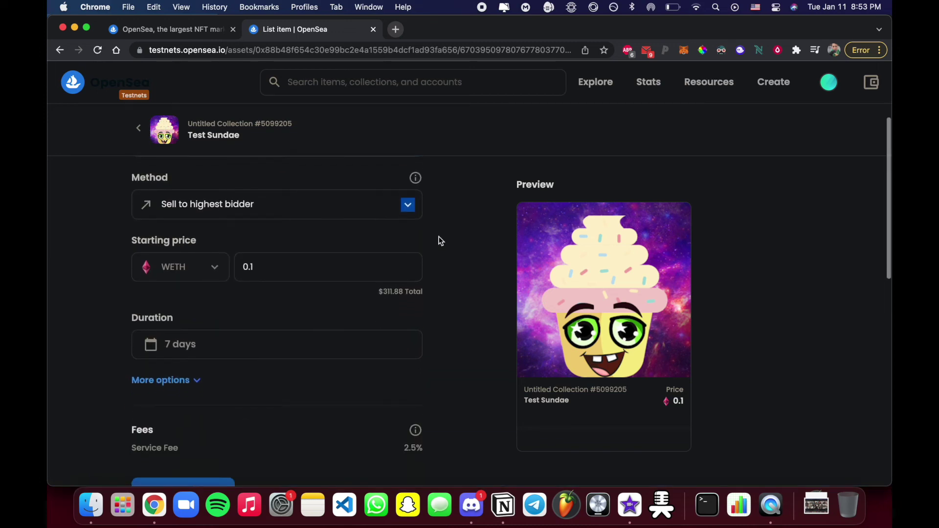
double_click(411, 447)
scroll(418, 446, up, 2)
click(418, 447)
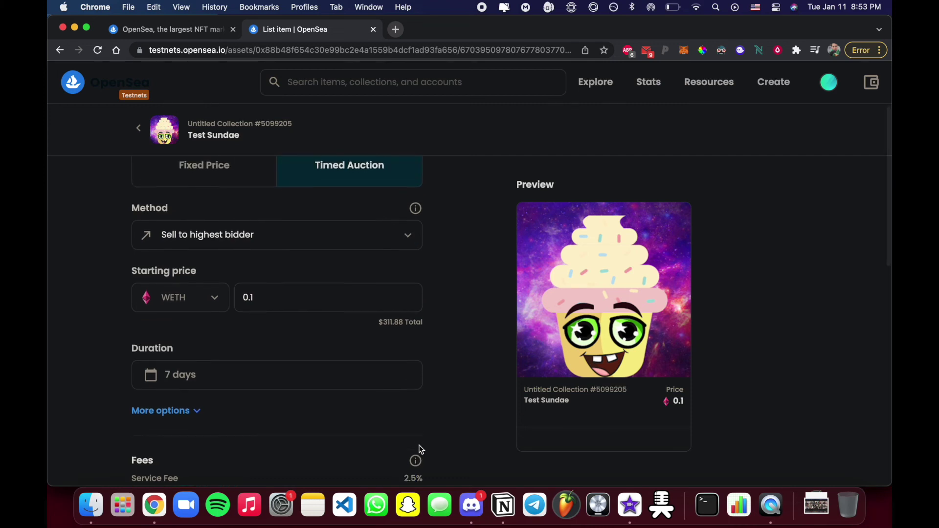
scroll(418, 448, down, 3)
scroll(248, 478, down, 2)
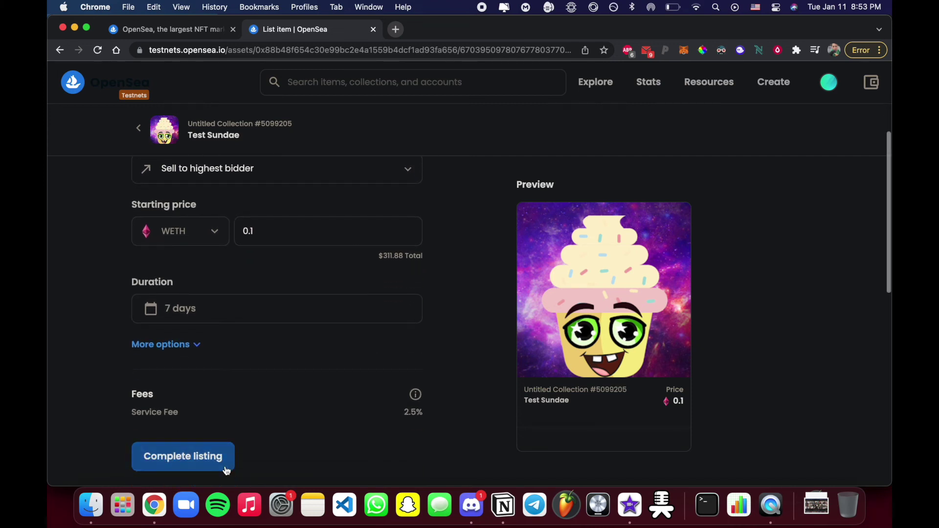
click(219, 468)
scroll(299, 327, down, 1)
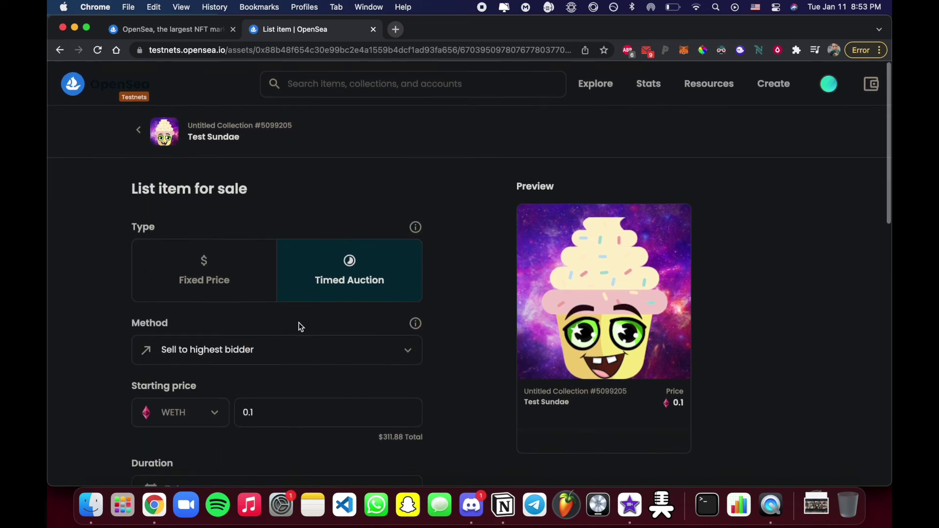
Switch the listing to Fixed Price and change the price from 0.1 to 1.
click(258, 277)
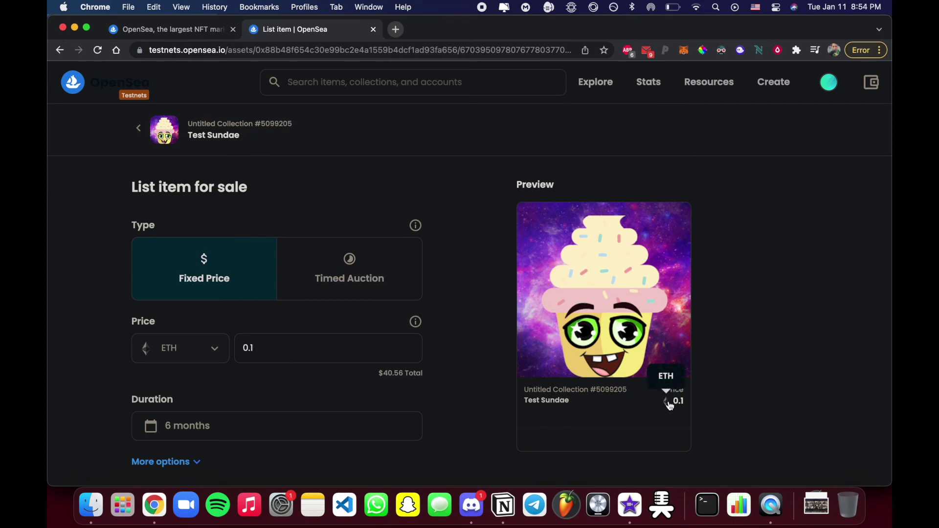
scroll(259, 269, down, 2)
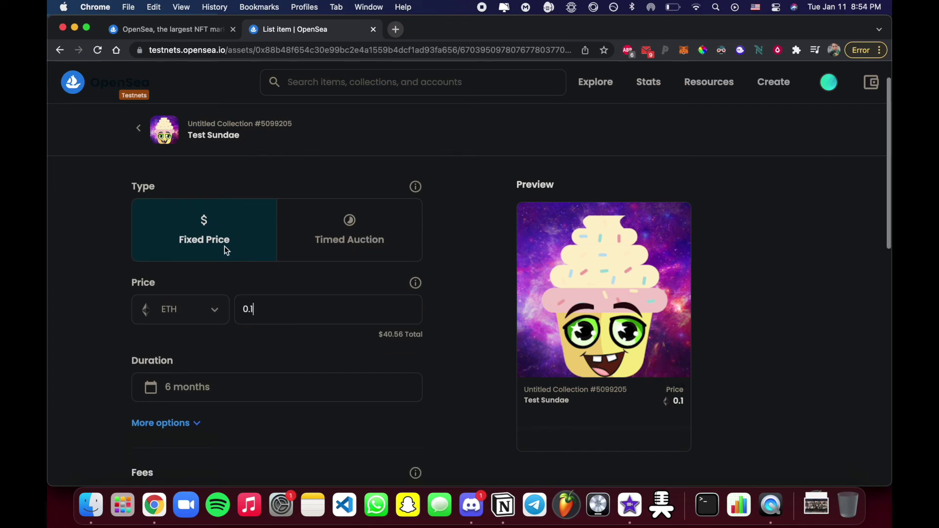
drag(268, 308, 232, 317)
text(1)
scroll(230, 321, down, 4)
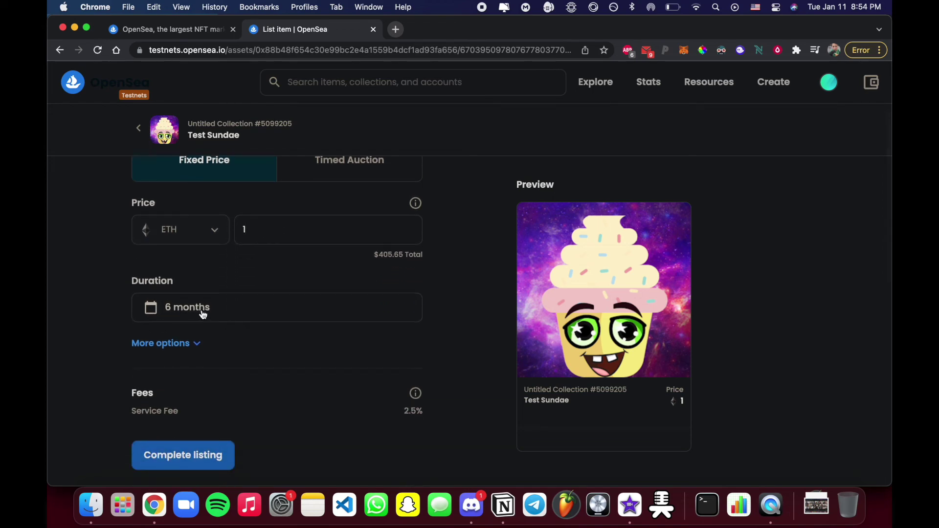
scroll(156, 406, down, 2)
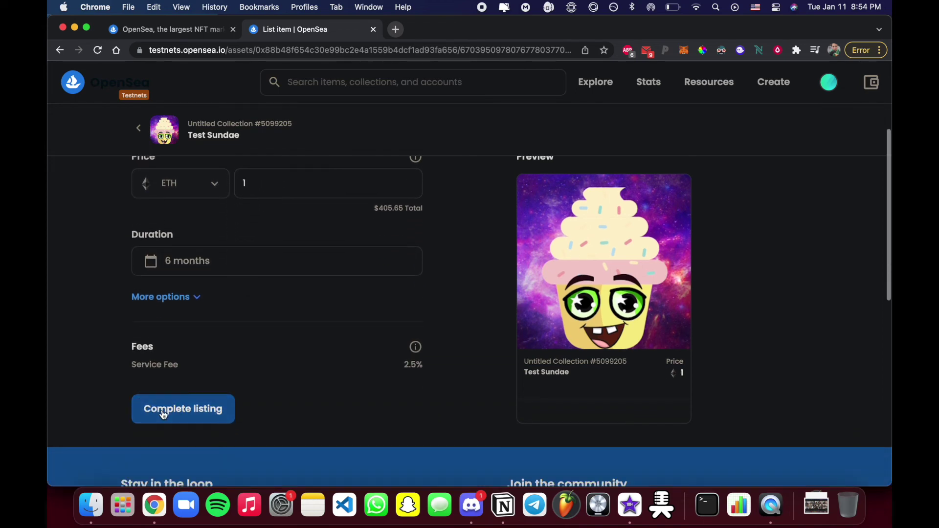
click(164, 298)
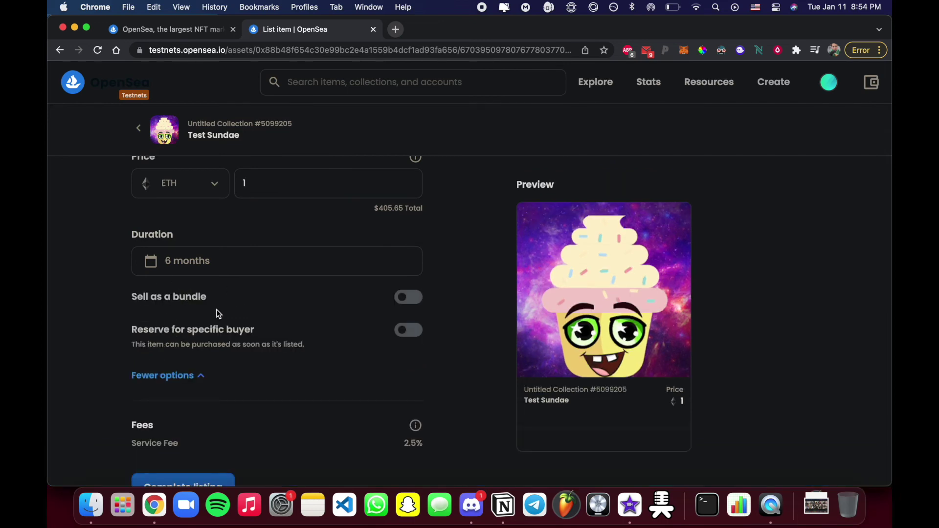
click(180, 374)
scroll(181, 371, up, 5)
Switch back to Timed Auction, keeping Sell to highest bidder as the method.
click(316, 279)
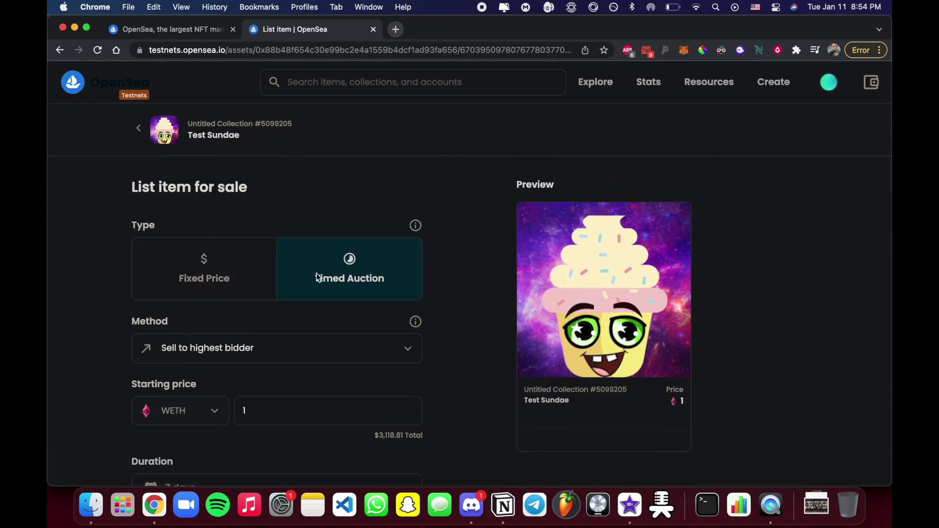
scroll(317, 278, down, 2)
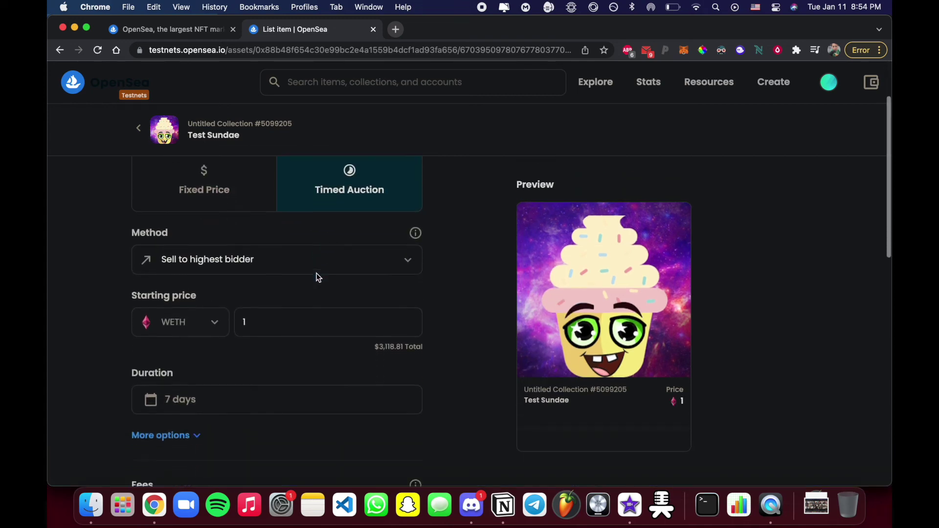
click(242, 252)
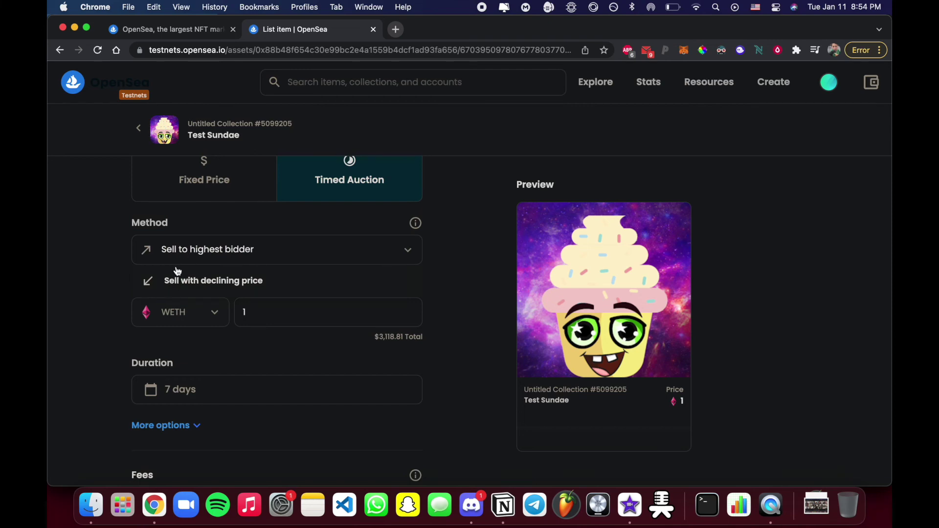
click(124, 245)
scroll(124, 244, down, 2)
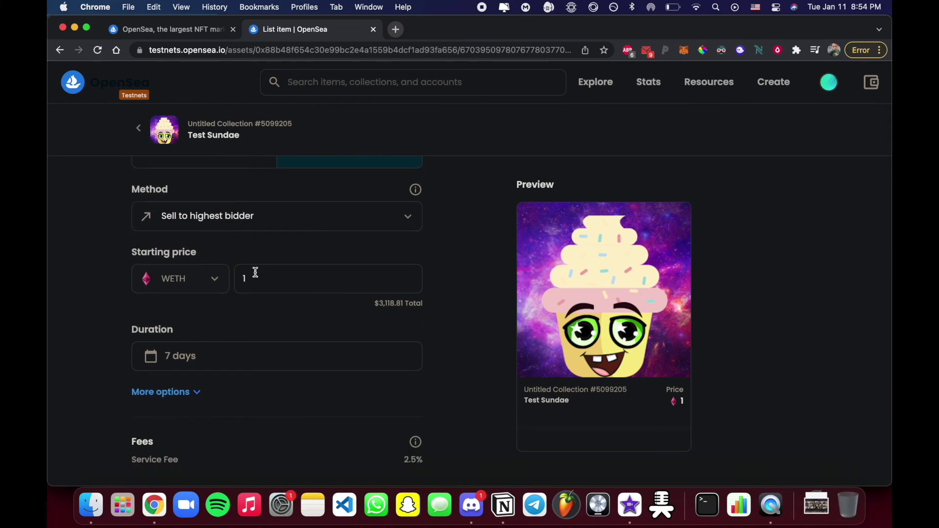
scroll(264, 291, down, 3)
Expand the extra auction options, collapse the reserve price option again, and review the form.
click(167, 334)
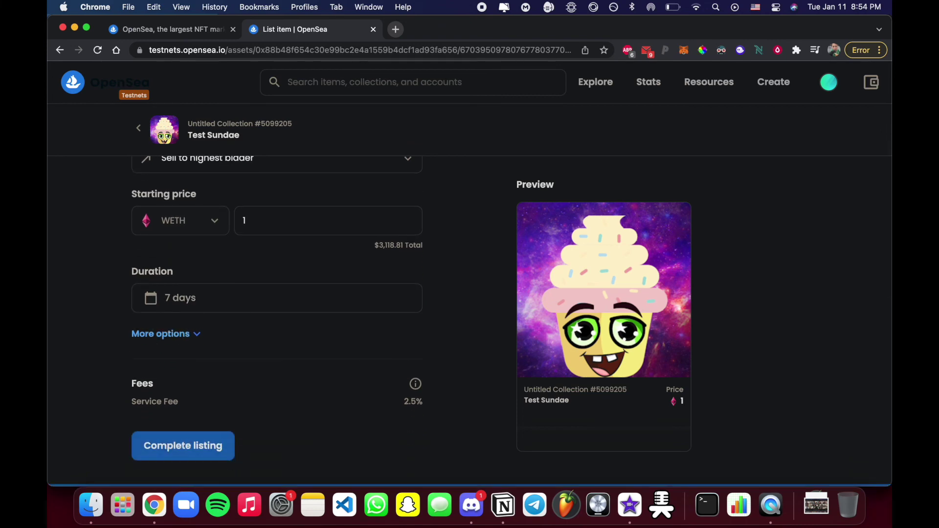
scroll(174, 335, down, 1)
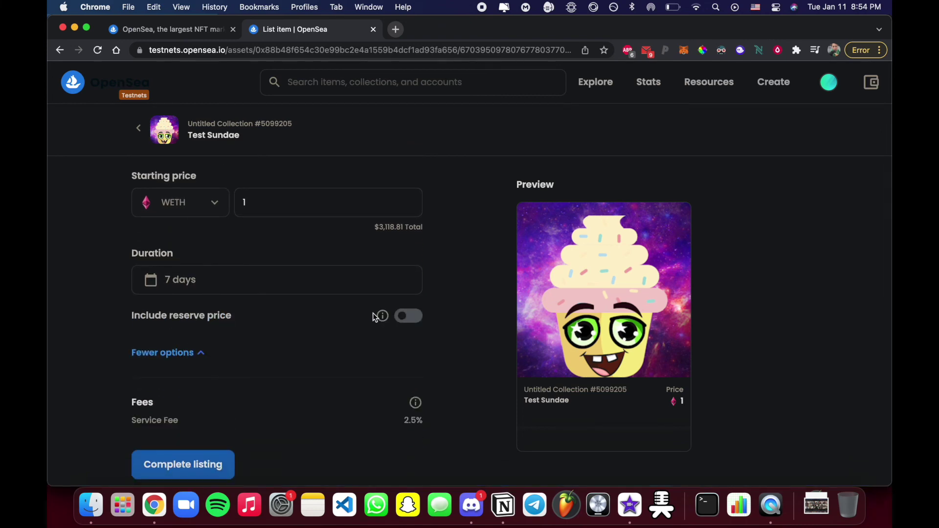
mouse_move(384, 324)
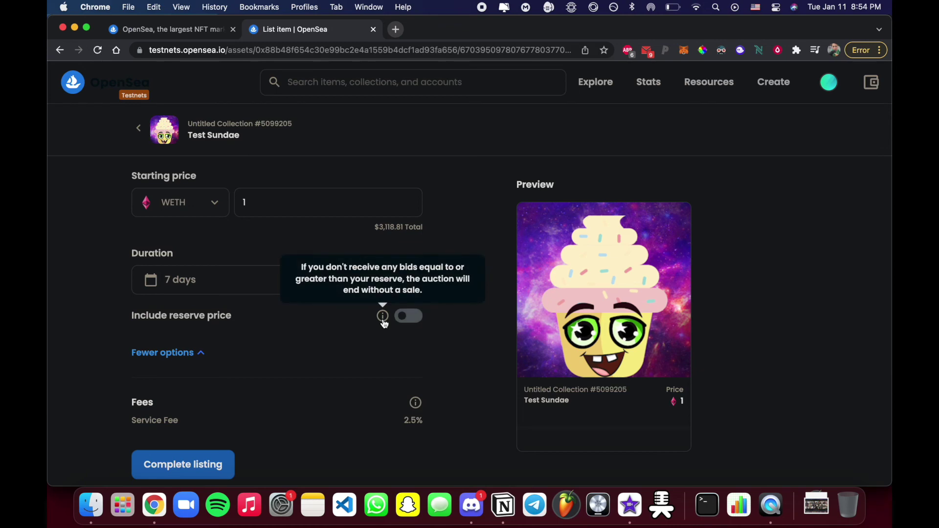
click(169, 352)
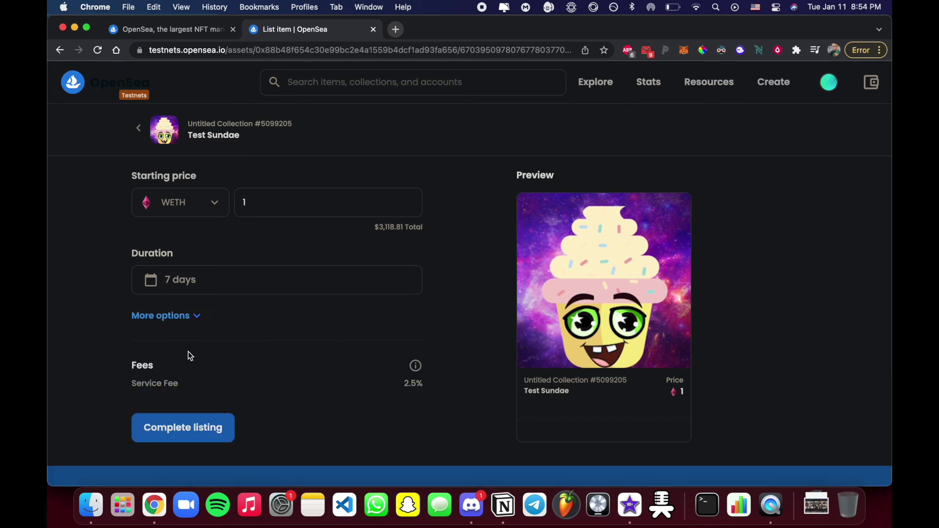
scroll(309, 294, down, 5)
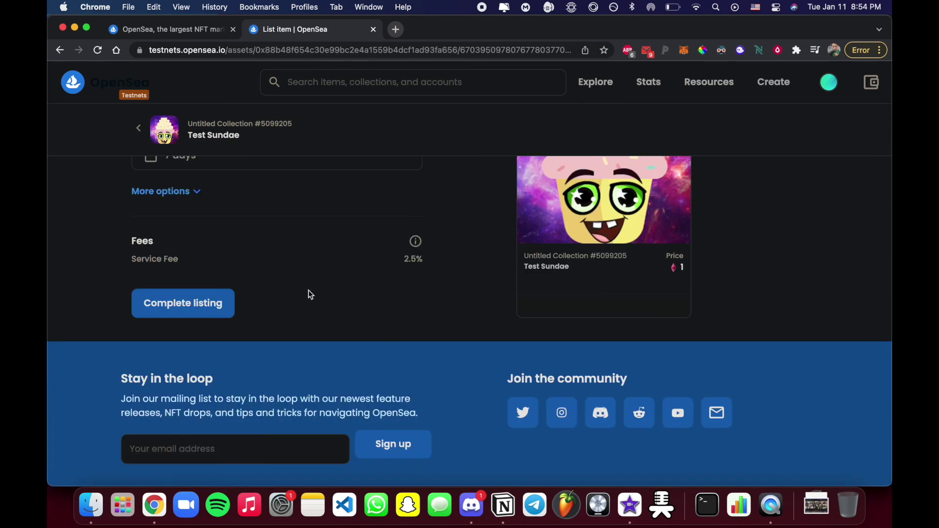
scroll(309, 294, up, 6)
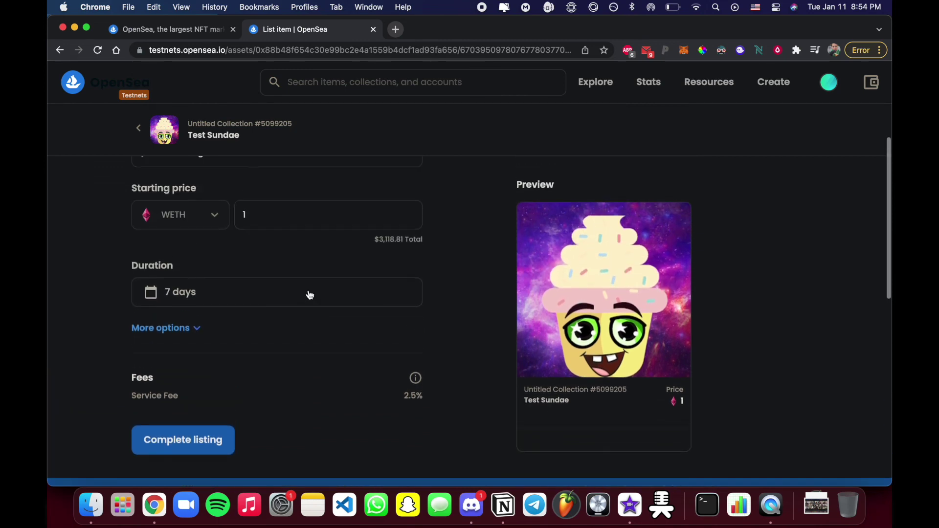
scroll(310, 294, up, 1)
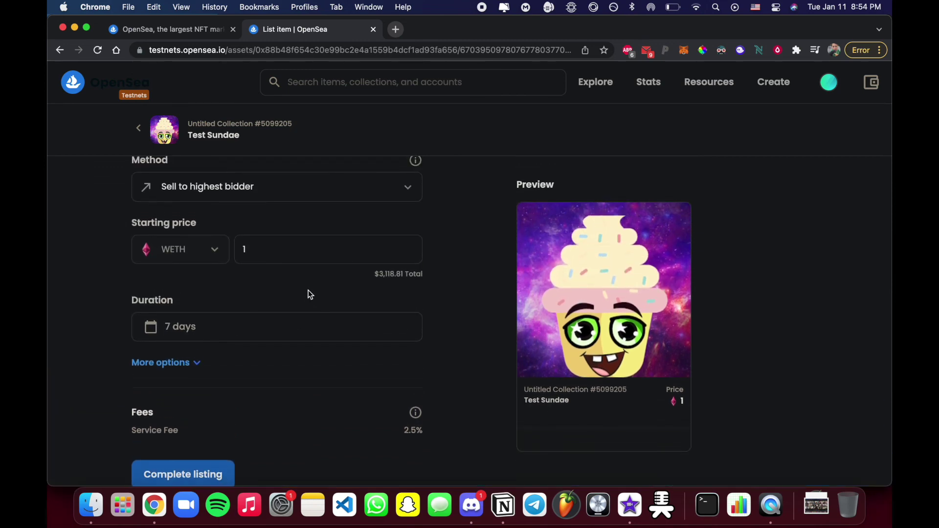
scroll(309, 294, up, 4)
scroll(308, 291, down, 1)
Choose Fixed Price and set the price to 1000 ETH.
click(227, 268)
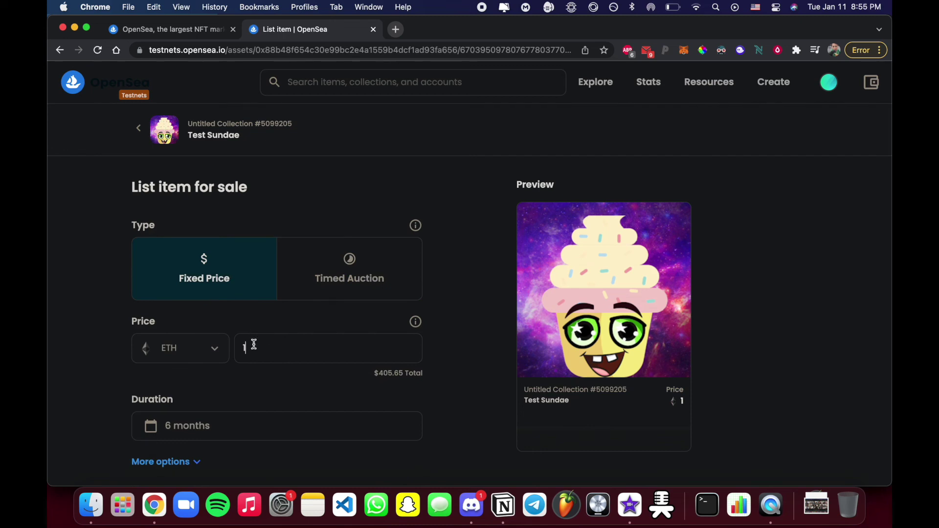
text(000)
scroll(308, 336, down, 5)
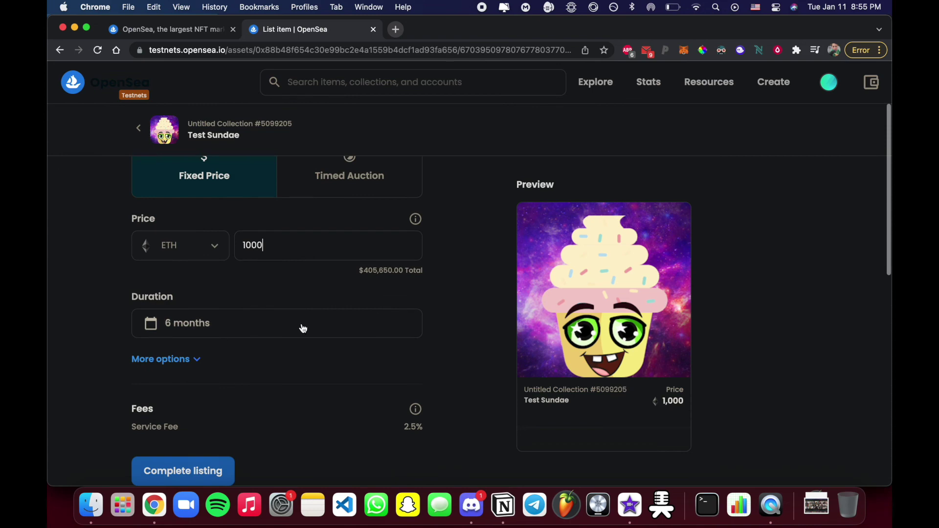
scroll(359, 259, down, 2)
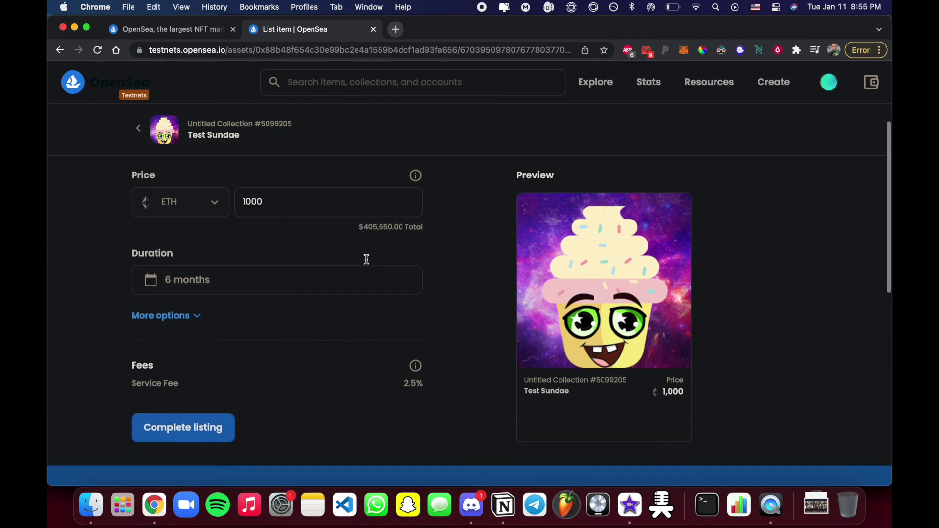
Set the listing's end date to February 9, then toggle More options open and closed.
click(161, 286)
scroll(234, 342, down, 2)
click(338, 372)
scroll(363, 376, down, 5)
click(379, 398)
click(95, 226)
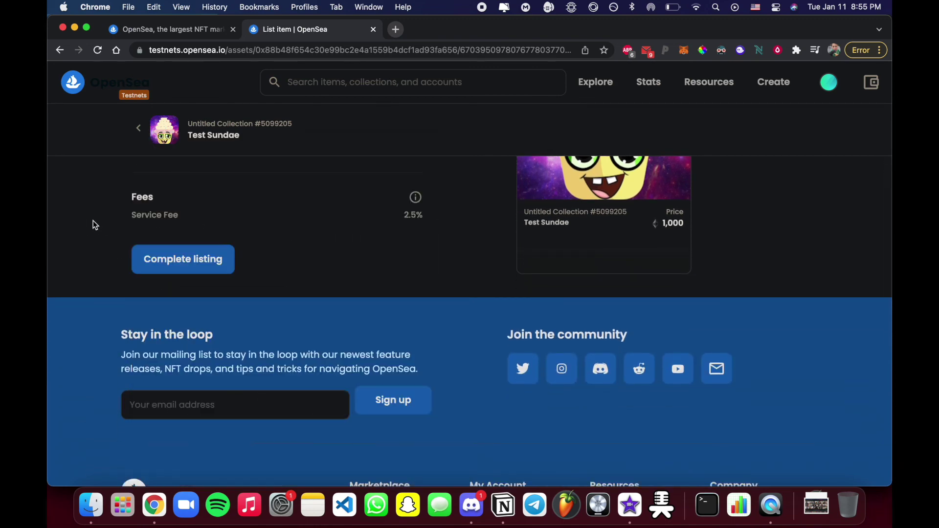
scroll(93, 221, up, 3)
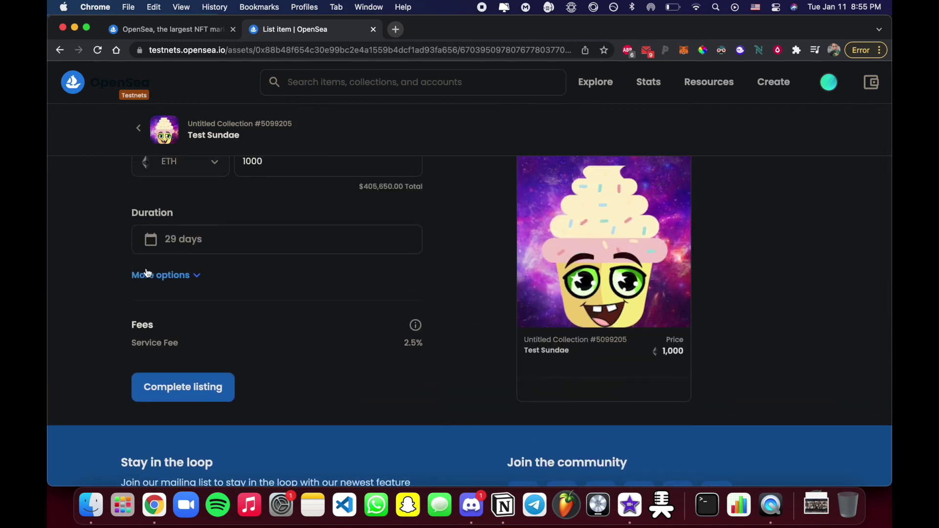
click(149, 274)
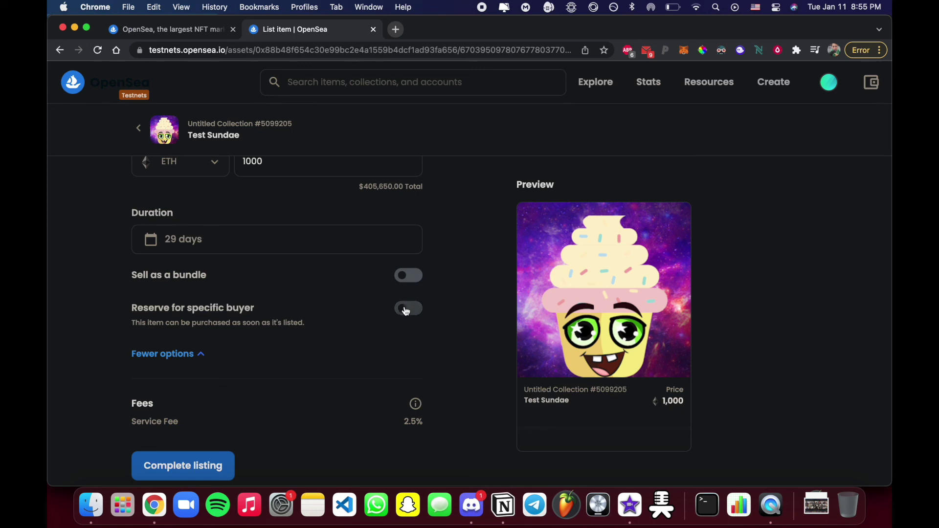
click(179, 354)
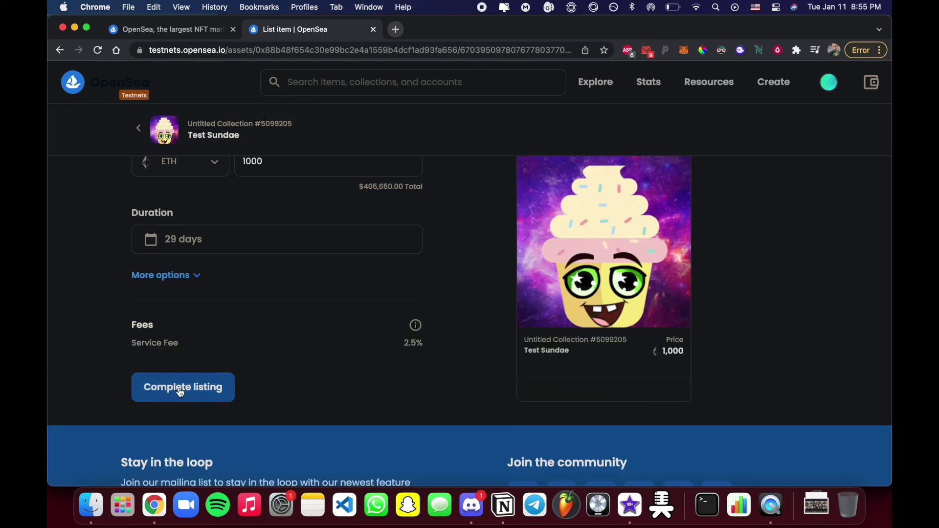
Complete the 1000 ETH listing, confirm the MetaMask wallet initialization fee, and sign the request.
click(178, 387)
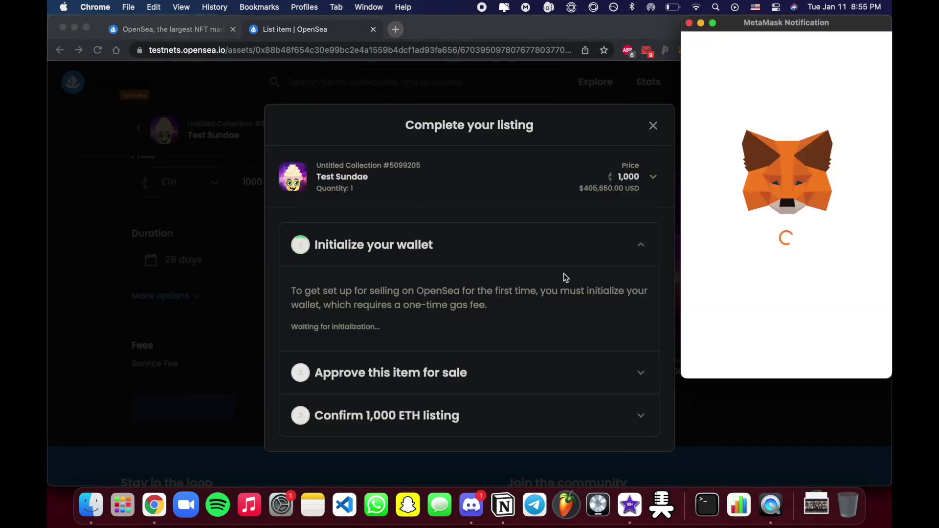
scroll(831, 267, down, 2)
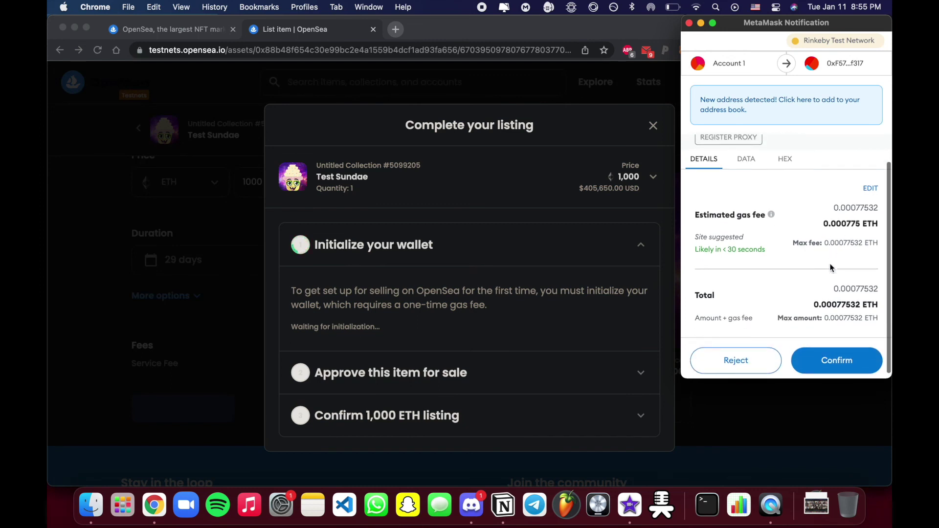
click(838, 353)
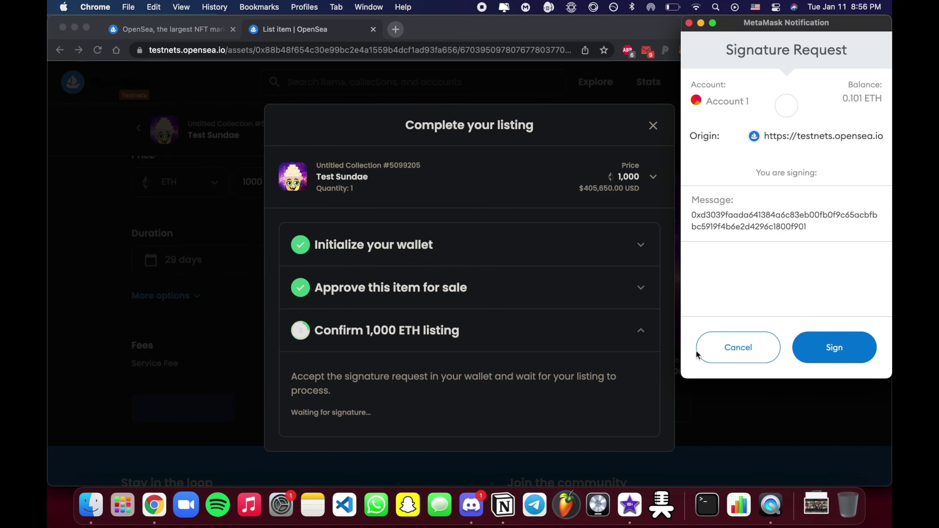
click(832, 347)
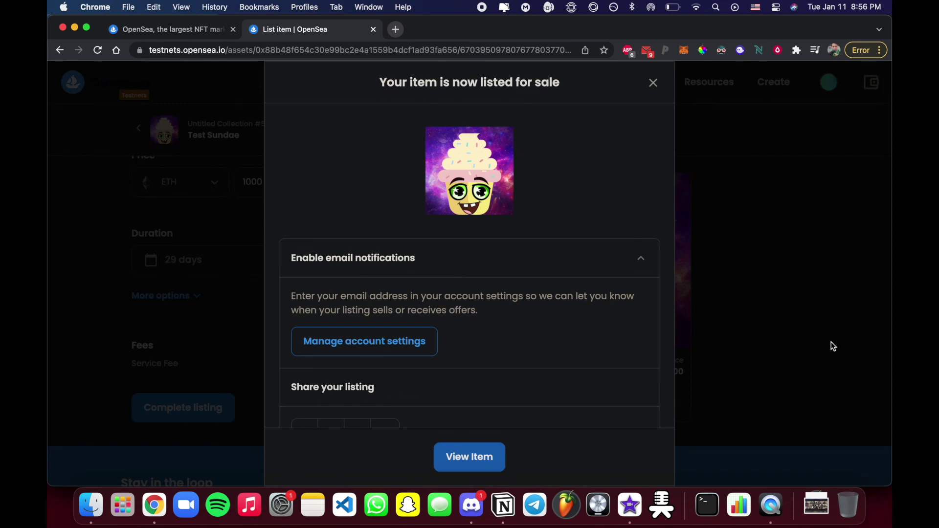
Open the Test Sundae item page and check its current price of 1,000 ETH.
scroll(482, 342, down, 2)
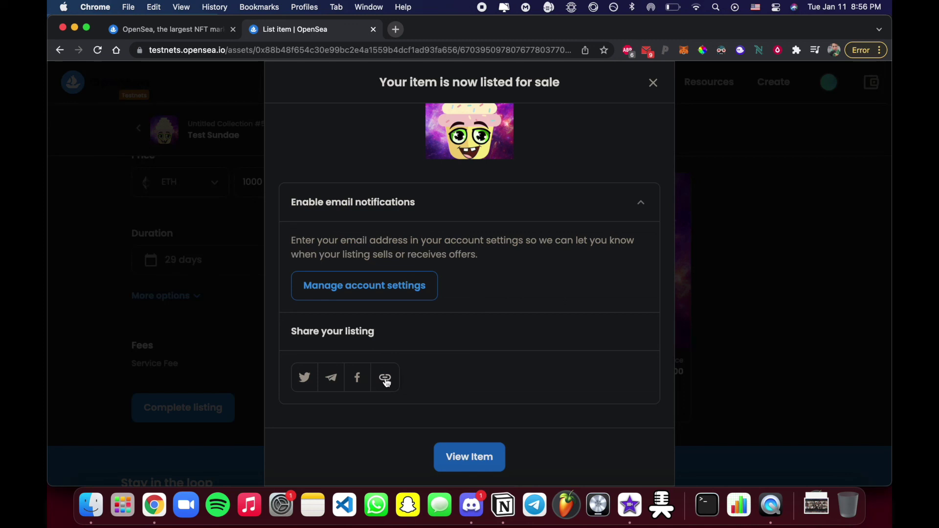
click(470, 457)
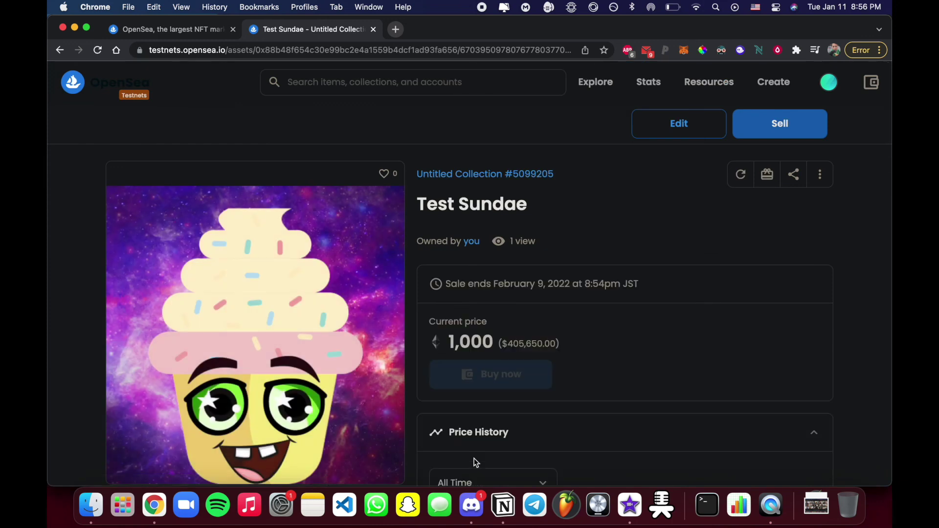
scroll(474, 461, down, 1)
drag(448, 324, 486, 317)
click(485, 315)
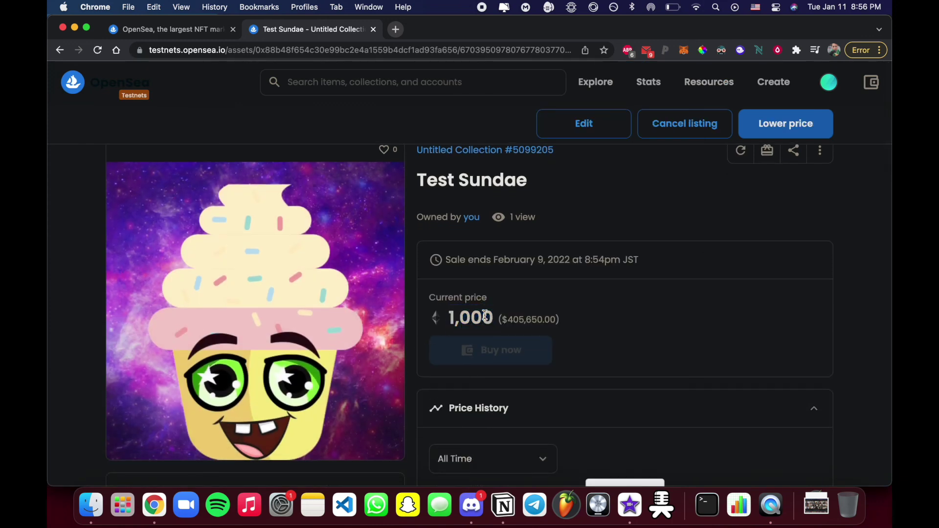
scroll(485, 315, up, 1)
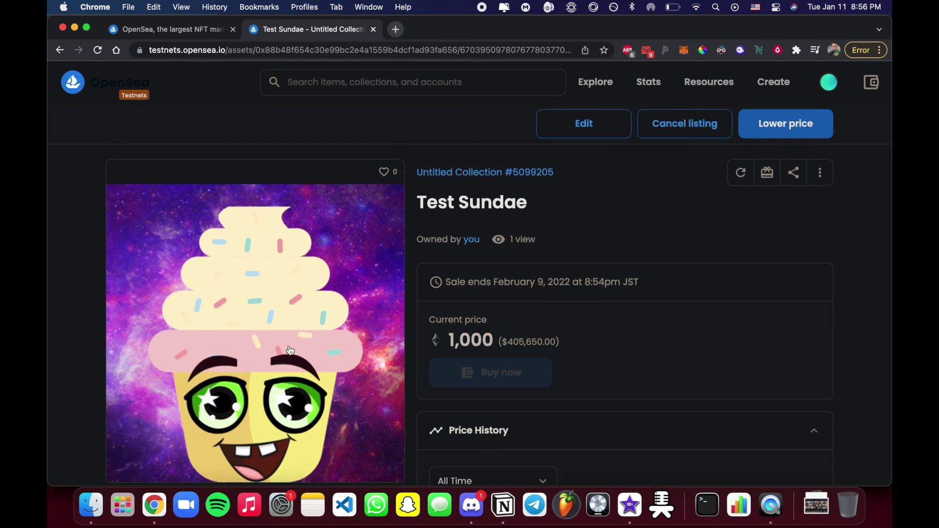
scroll(112, 286, down, 2)
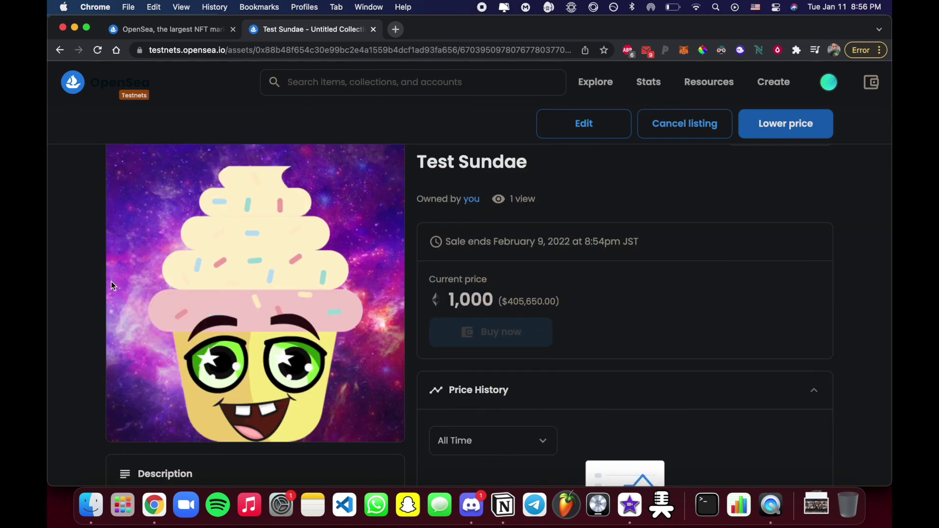
scroll(111, 285, up, 1)
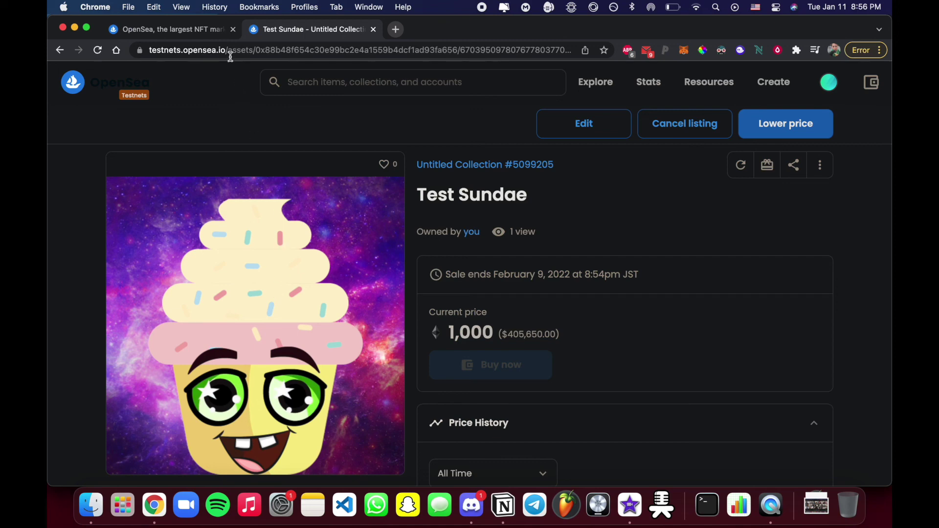
Check the main OpenSea tab's address, then return to the item page and scroll to Price History.
click(201, 36)
click(148, 49)
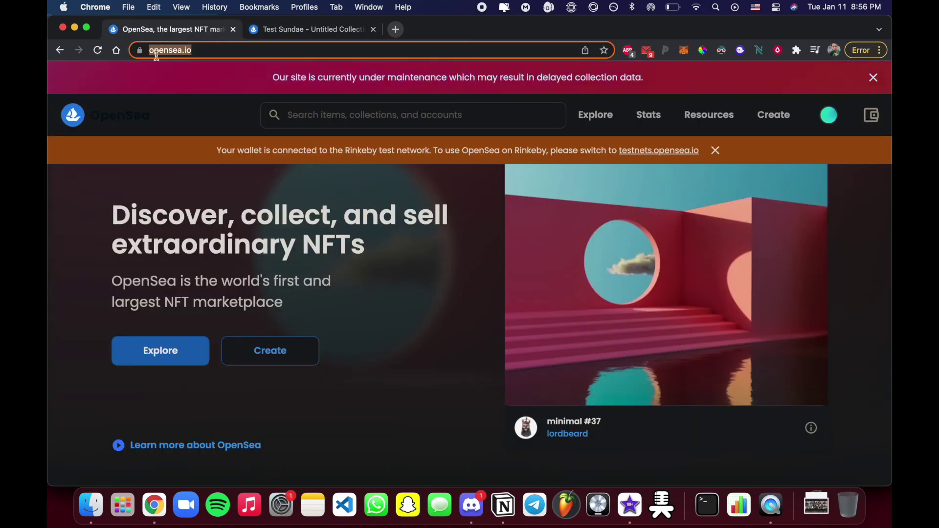
click(192, 133)
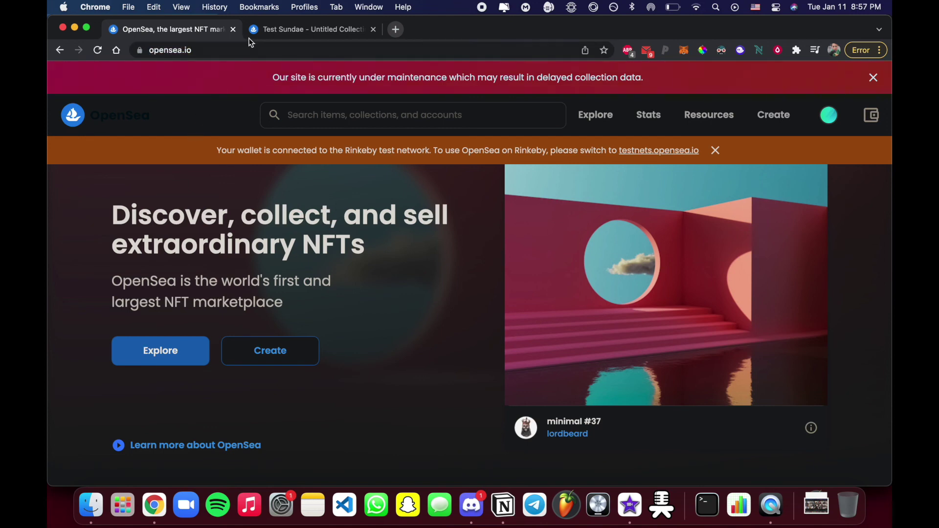
click(262, 31)
scroll(260, 166, down, 5)
scroll(261, 168, down, 1)
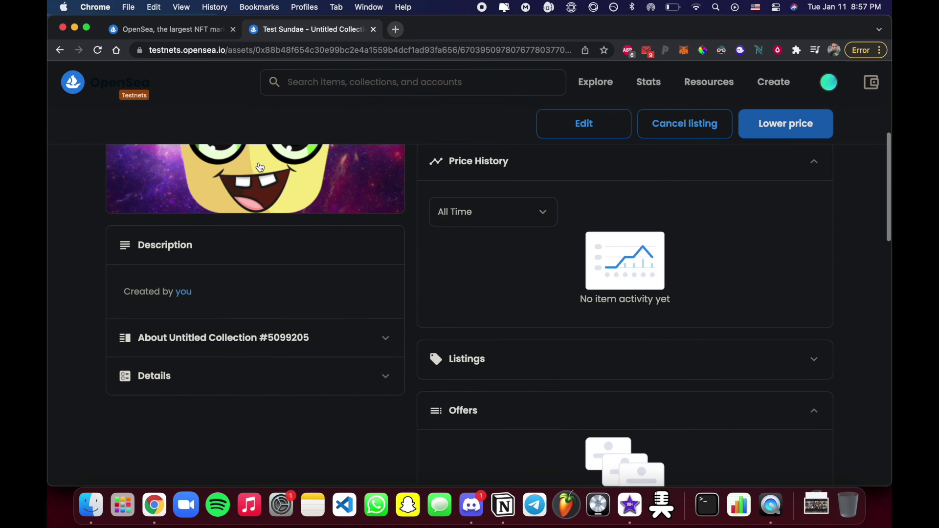